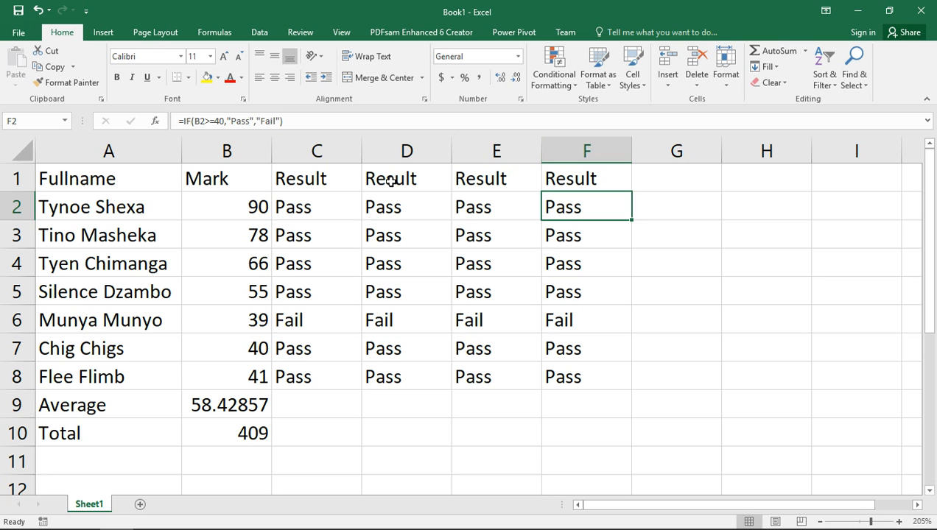
- Clear the duplicate Result columns in D1:F8, keeping only the Result column C
left_click_drag(390, 180, 563, 378)
key("Delete")
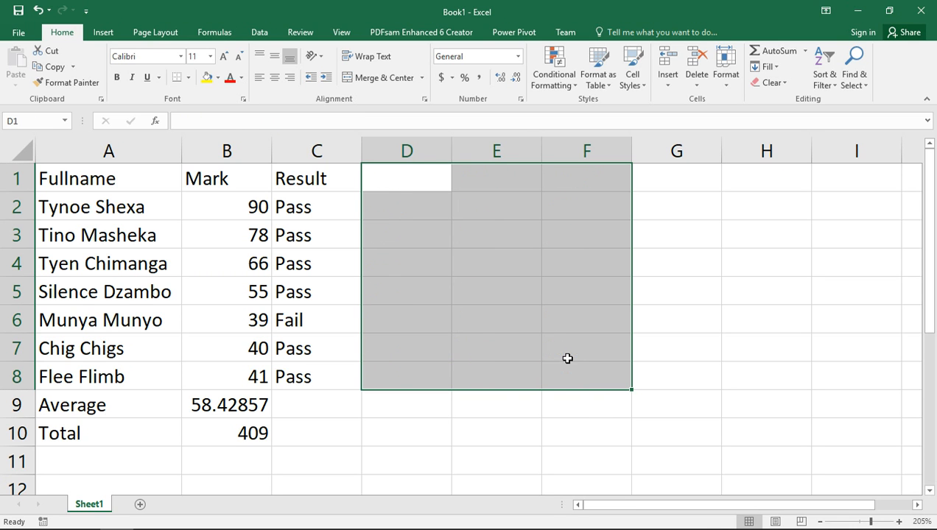
left_click(337, 180)
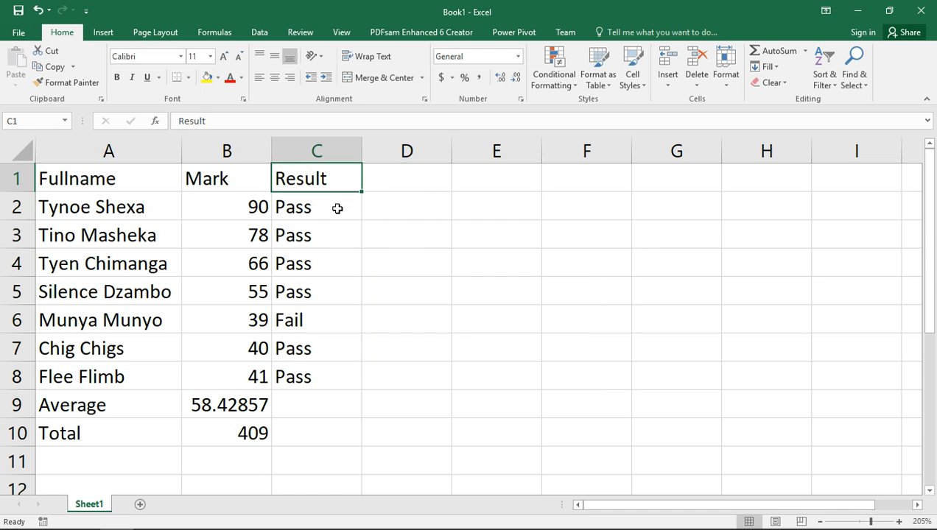
- Enter the header "Decision" in cell D1, beside the Result column
left_click(411, 172)
type("Decision")
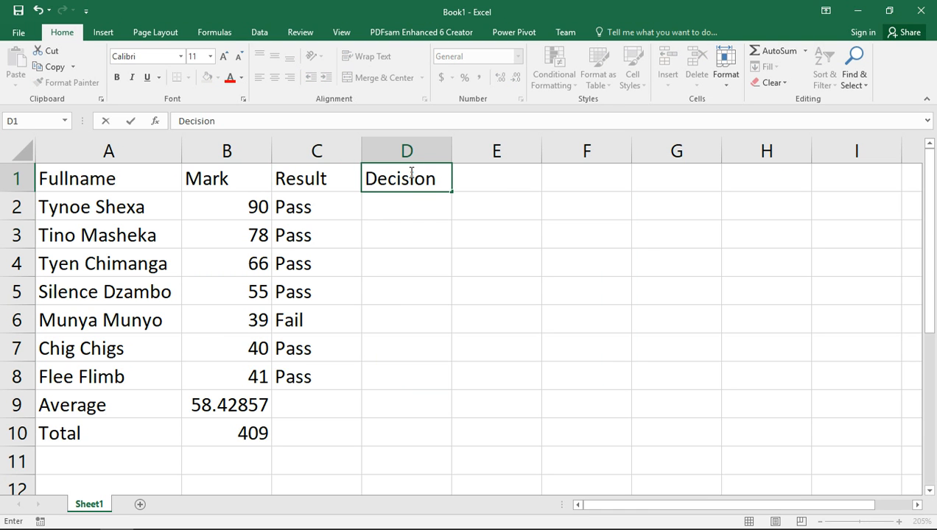
left_click(408, 208)
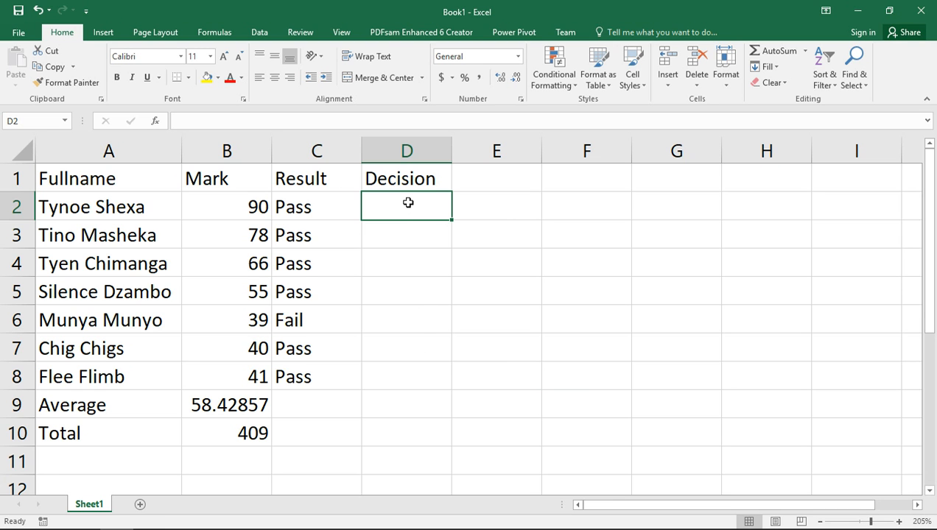
- In D2, enter the formula =IF(C2="Pass","Proceed","Repeat") to base the decision on the result
type("=")
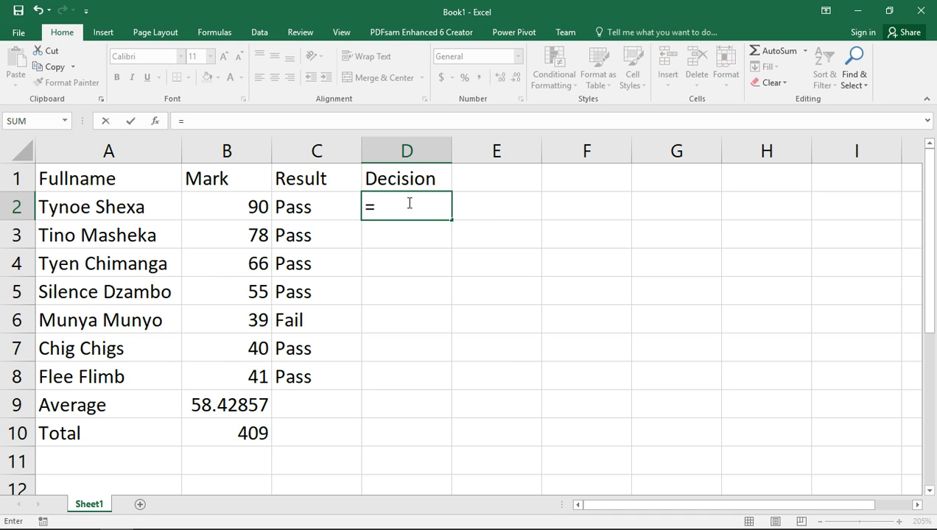
type("if")
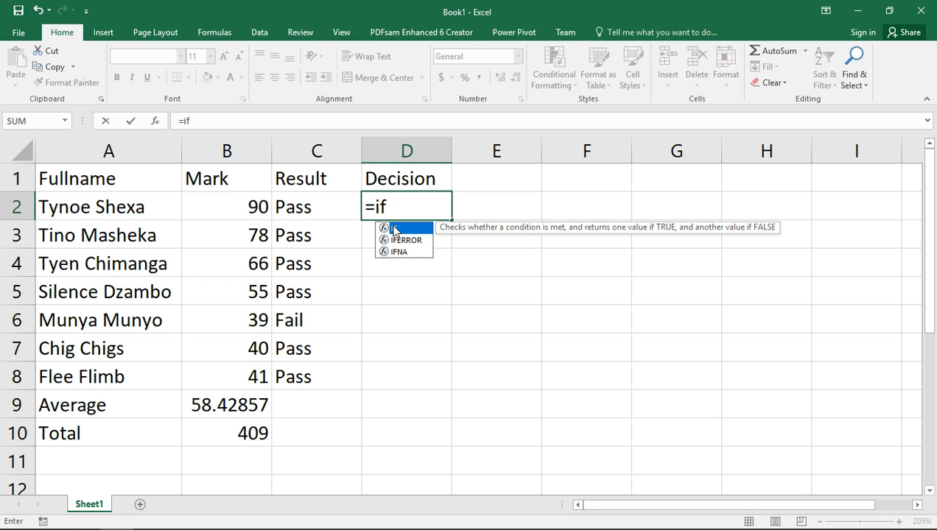
type("(")
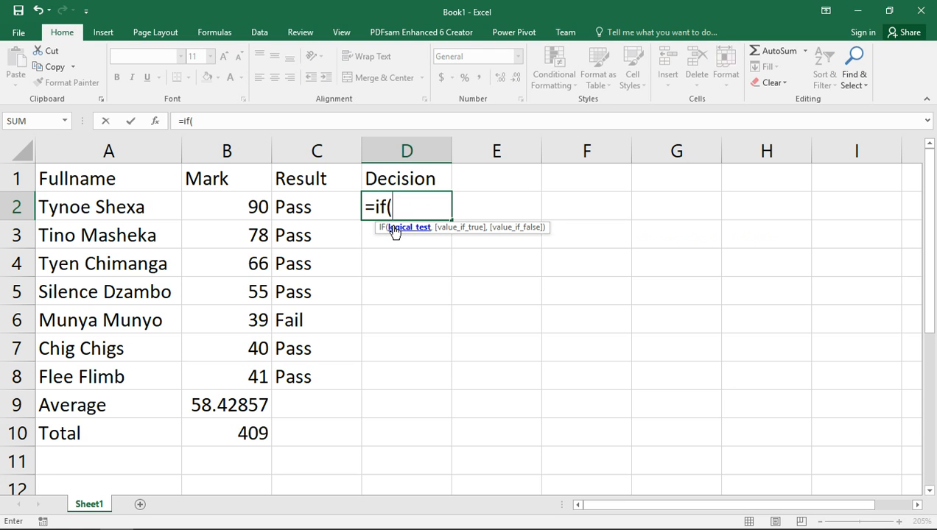
left_click(292, 208)
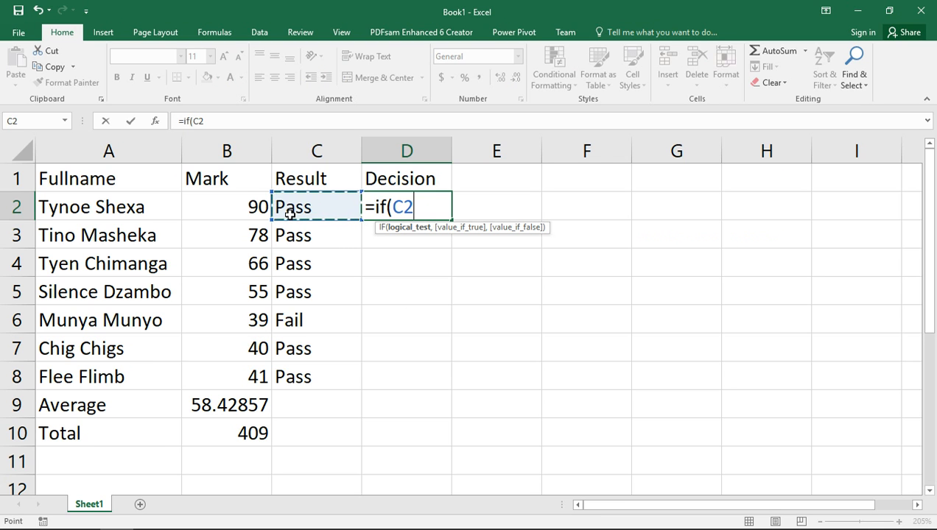
type("=\"Pas")
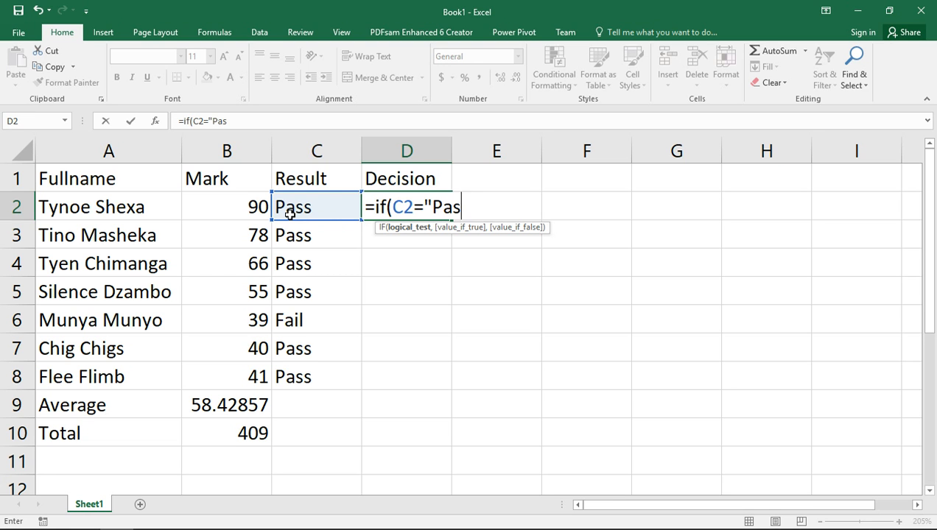
type("s\",")
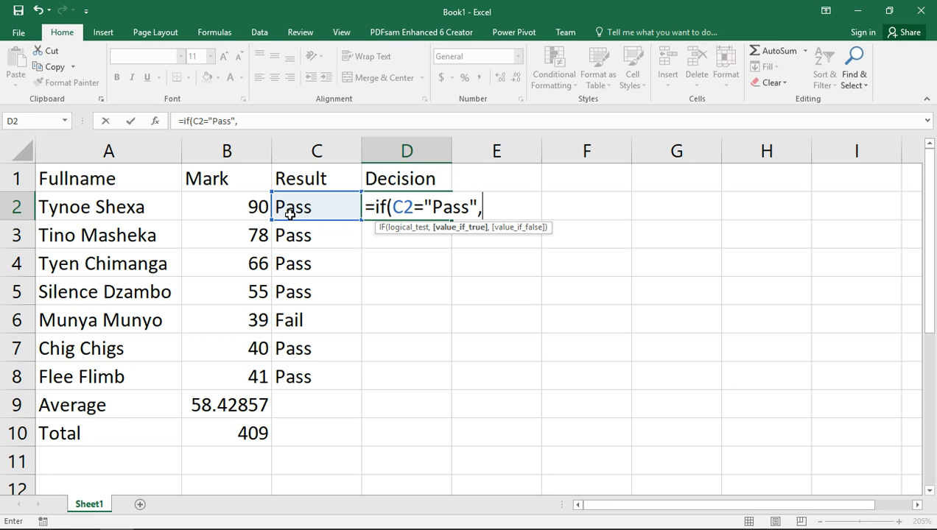
type("\"")
type("Proc")
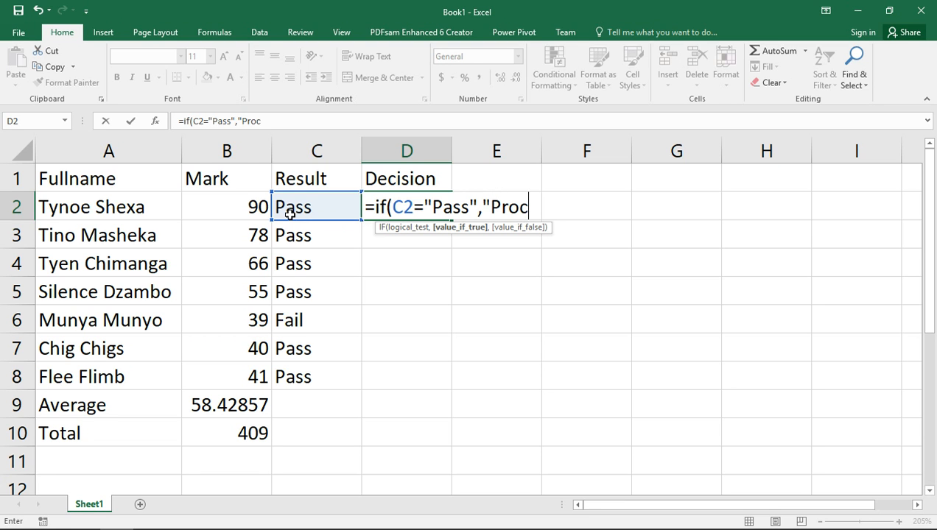
type("eed\"\"")
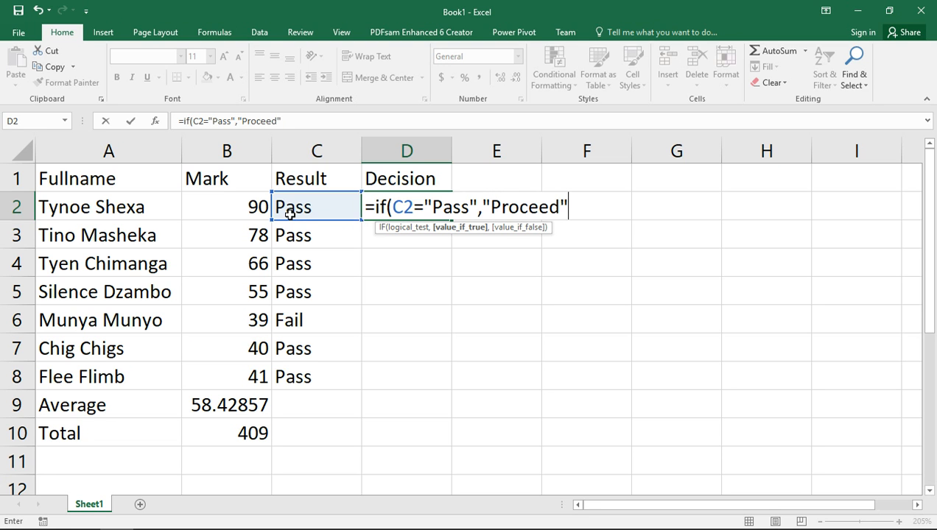
key("BackSpace")
type(",")
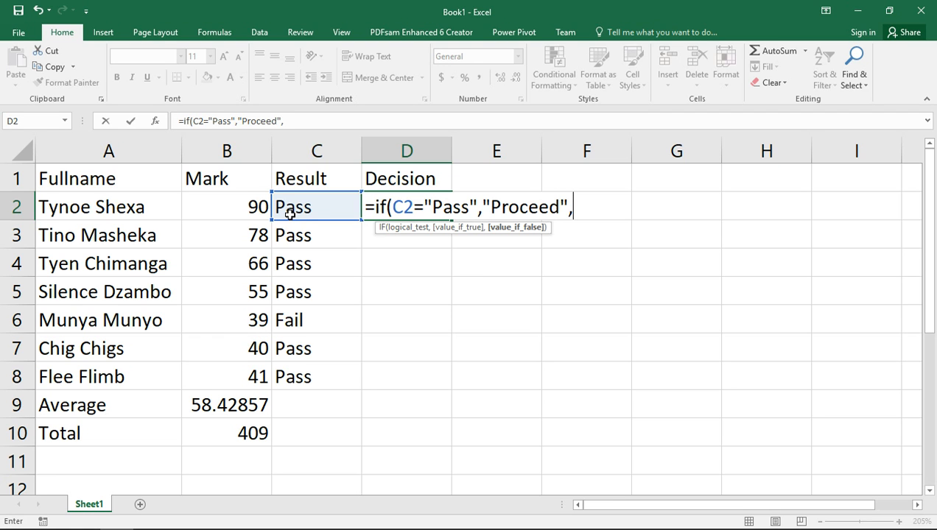
type("\"")
type("Rea")
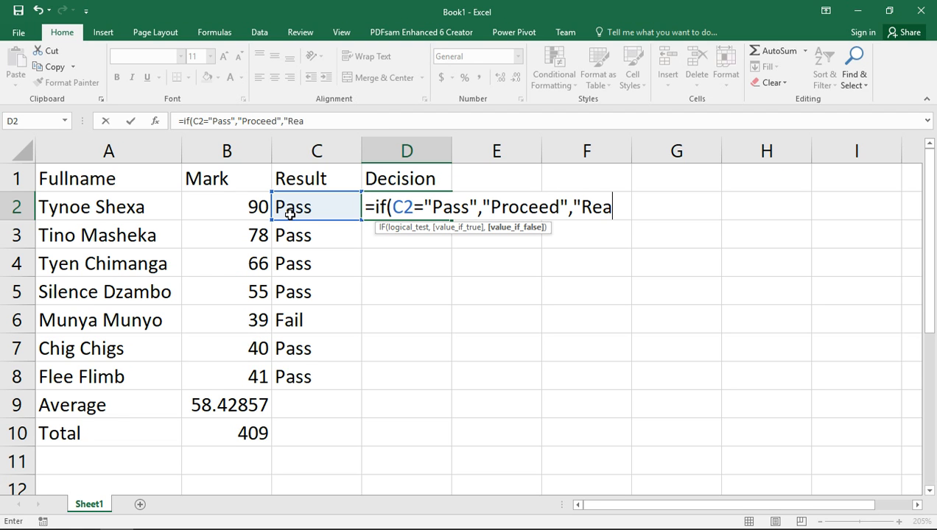
key("BackSpace")
type("peat")
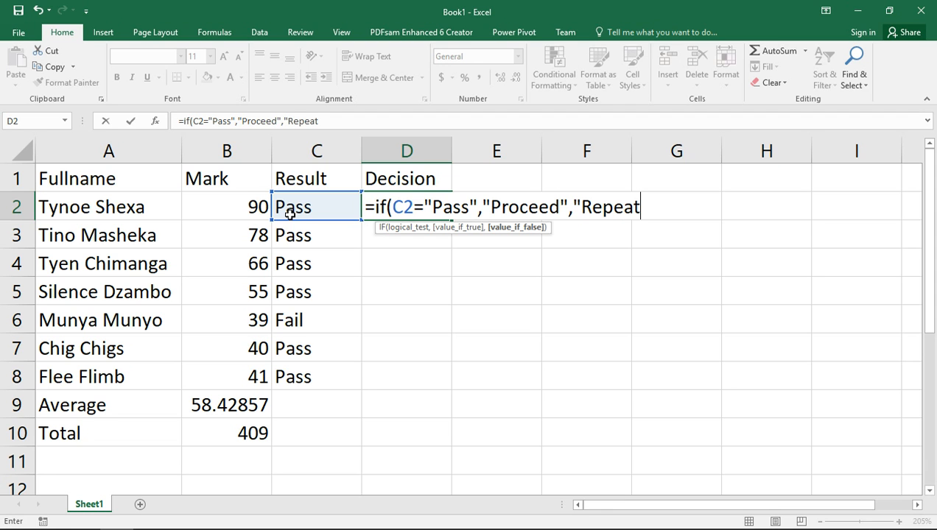
type("\")")
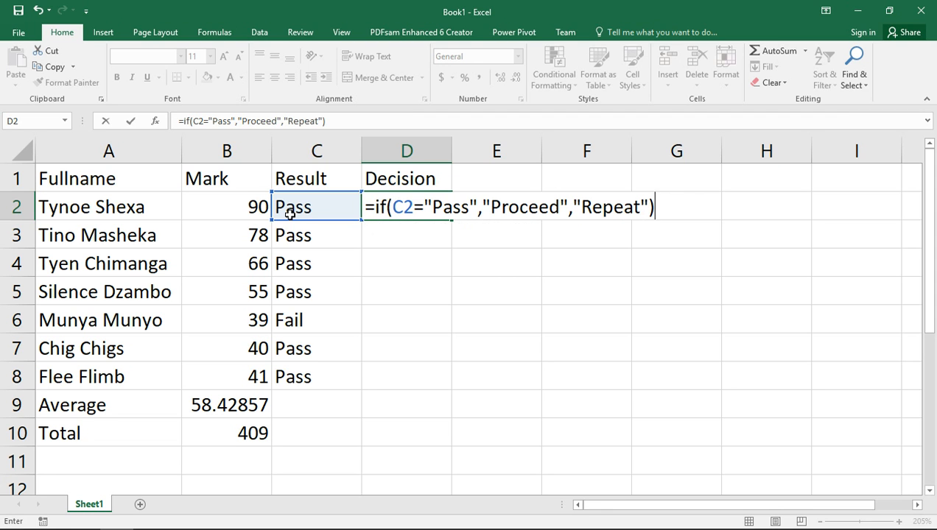
key("Return")
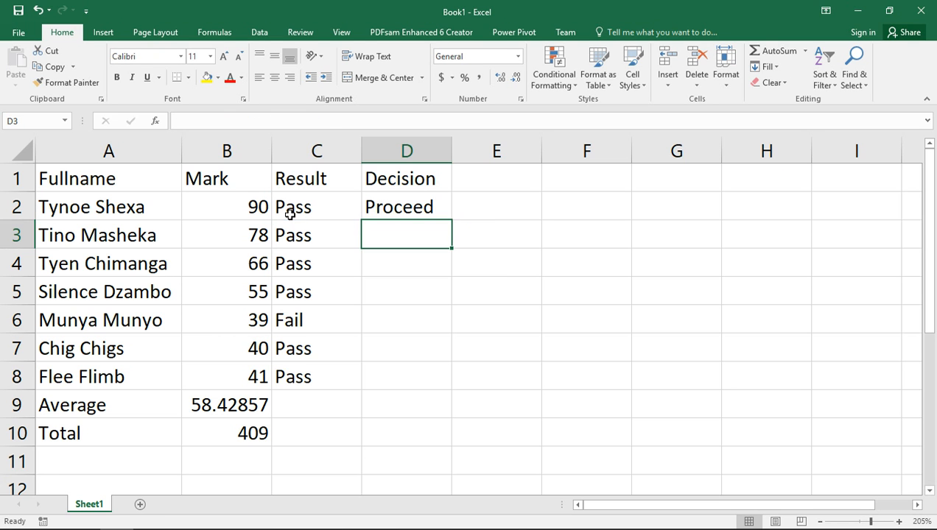
- Fill the D2 decision formula down through D8 and compare the result and decision in row 6
left_click(384, 210)
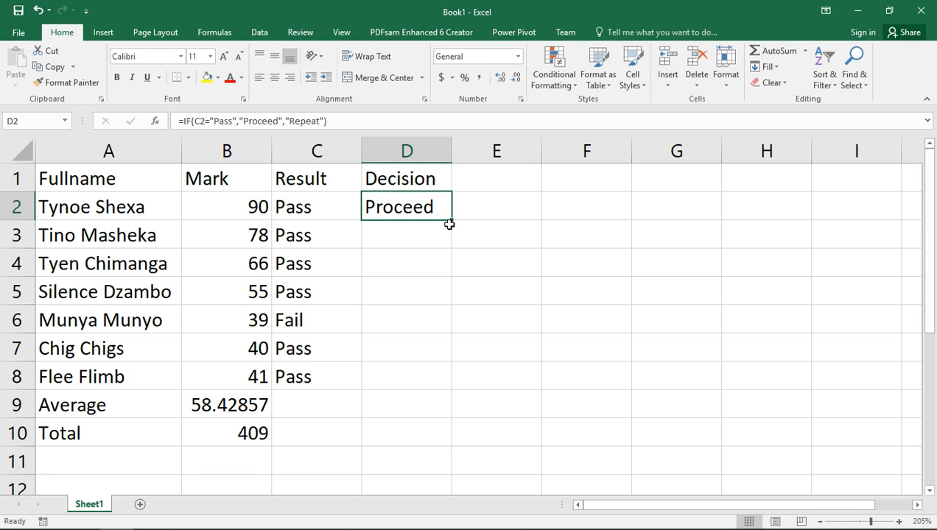
left_click_drag(451, 219, 432, 384)
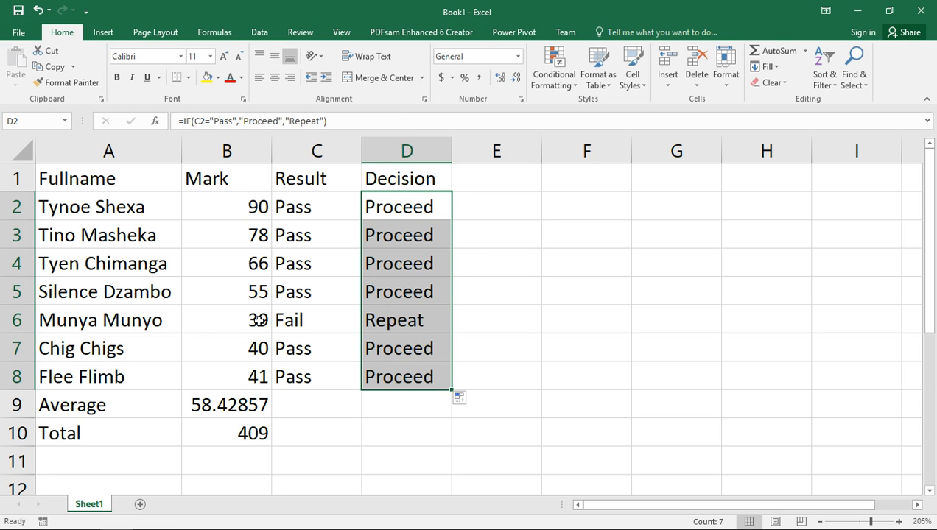
left_click(282, 322)
left_click(388, 322)
left_click(317, 321)
left_click(387, 322)
left_click(322, 320)
left_click(403, 320)
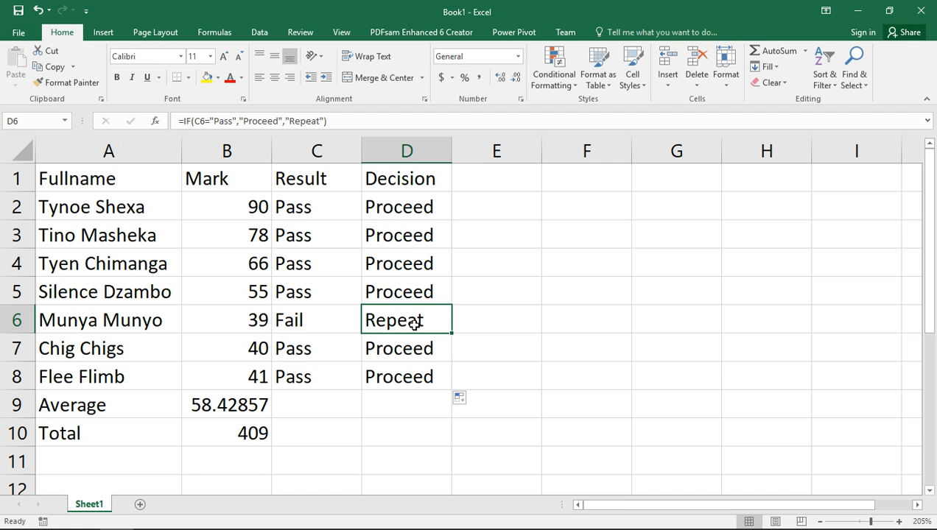
- Enter a second "Decision" header in cell E1
left_click(479, 177)
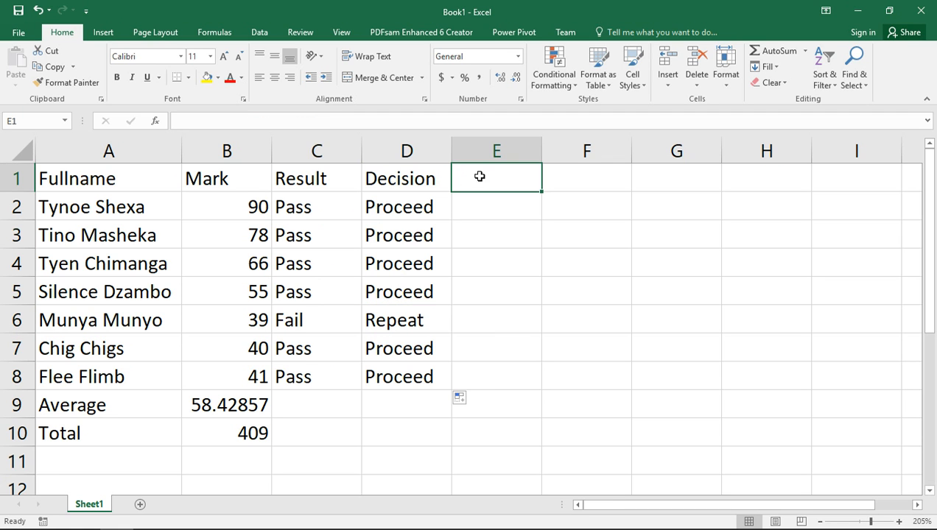
type("Deci")
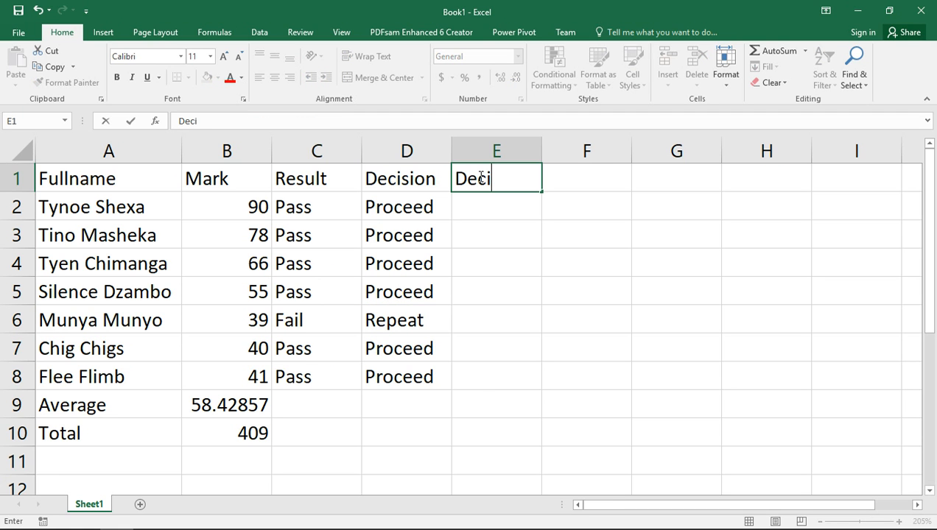
type("sion")
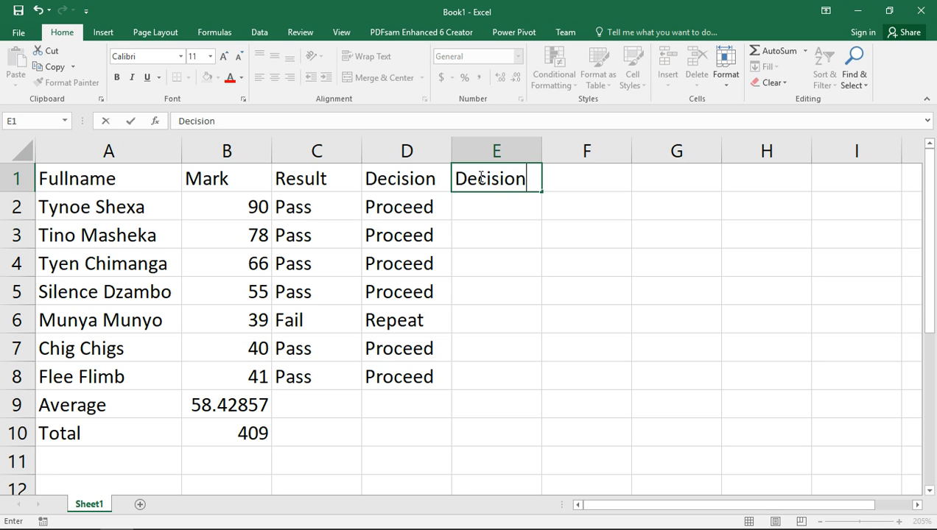
left_click(478, 209)
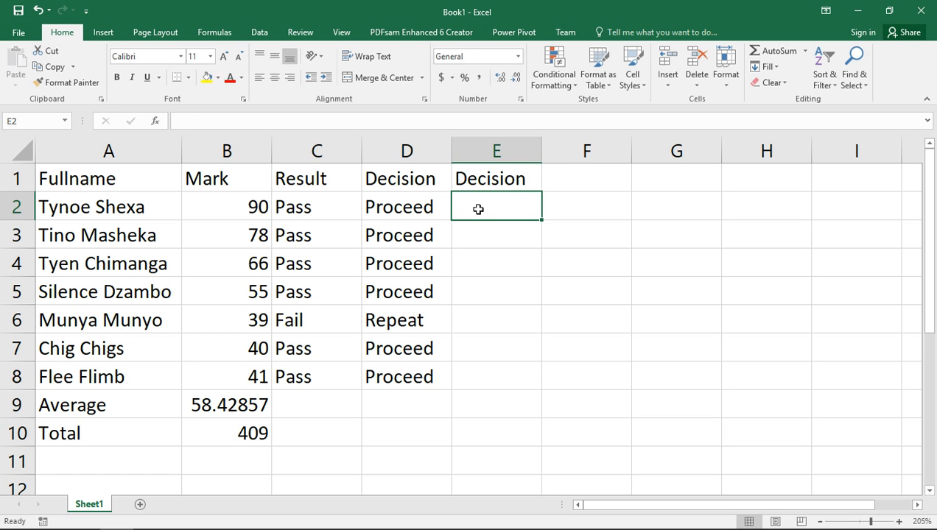
- In E2, enter the formula =IF(B2>39,"Proceed","Repeat") to base the decision on the mark
type("=if(")
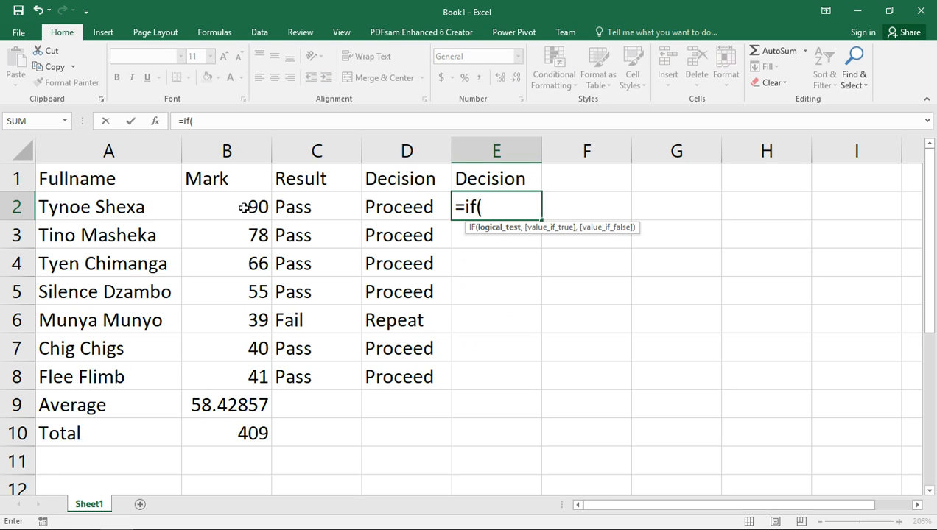
type("b2")
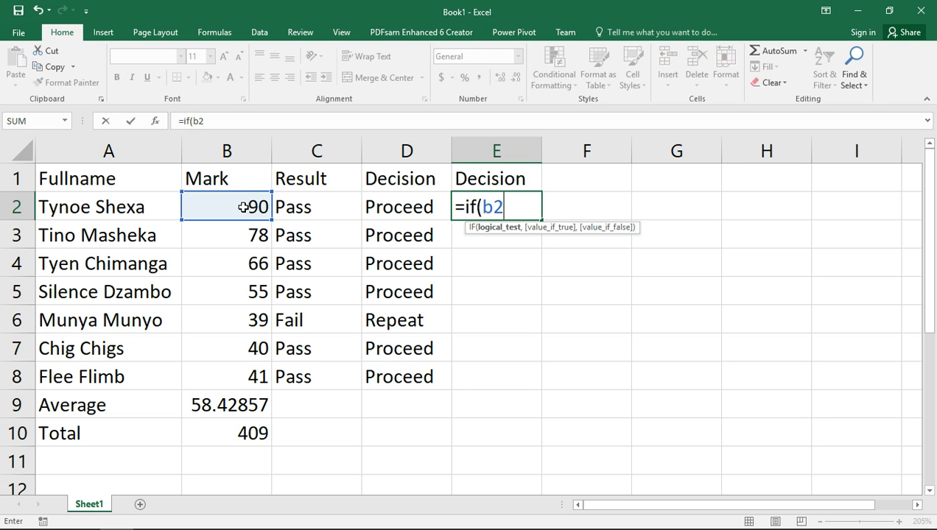
type(">39,")
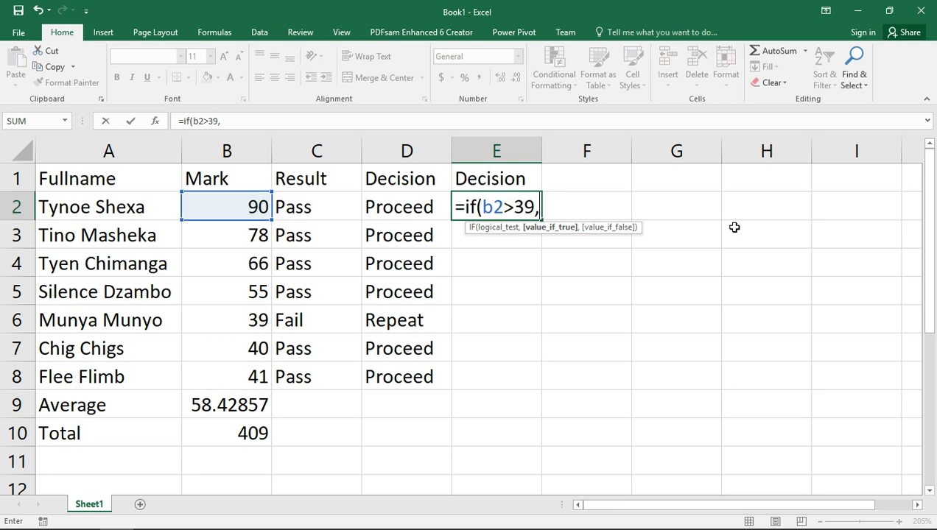
type("\"Pro")
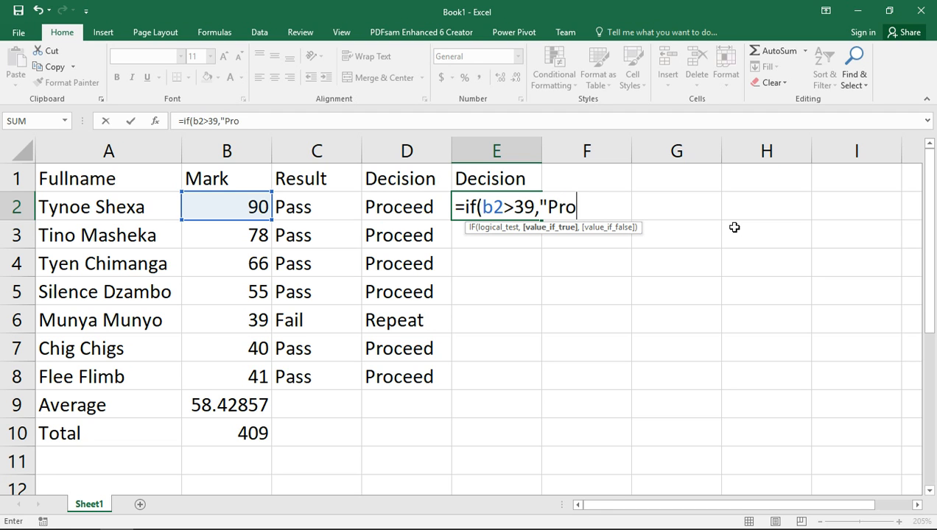
type("ceed")
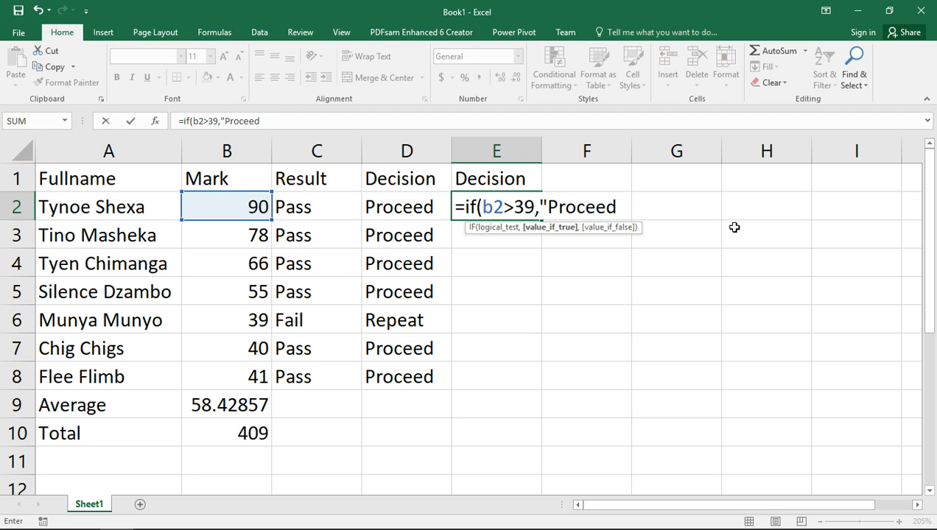
type("\",")
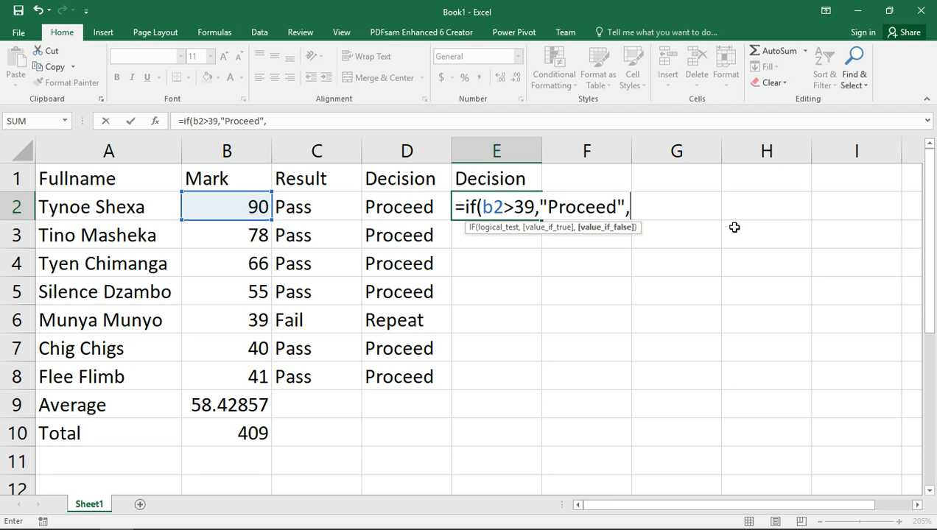
type("\"")
type("Repe")
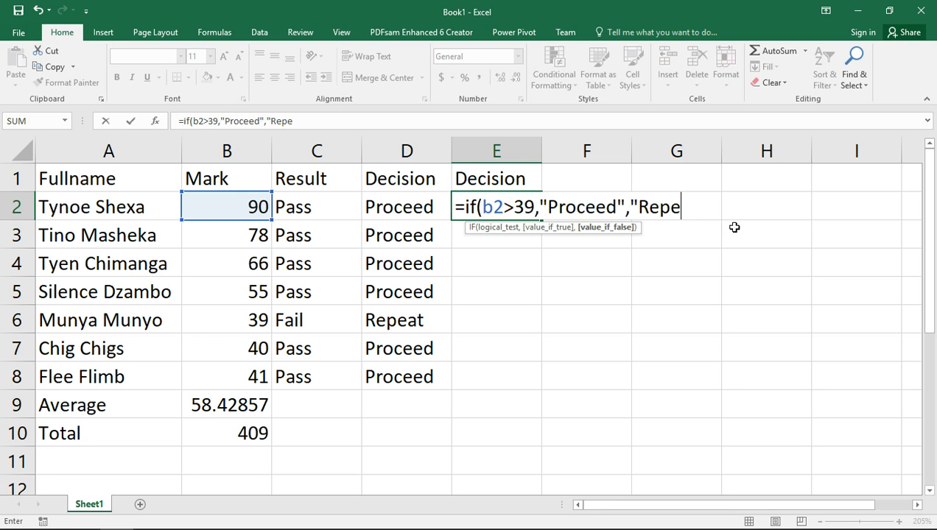
type("at\")")
key("Return")
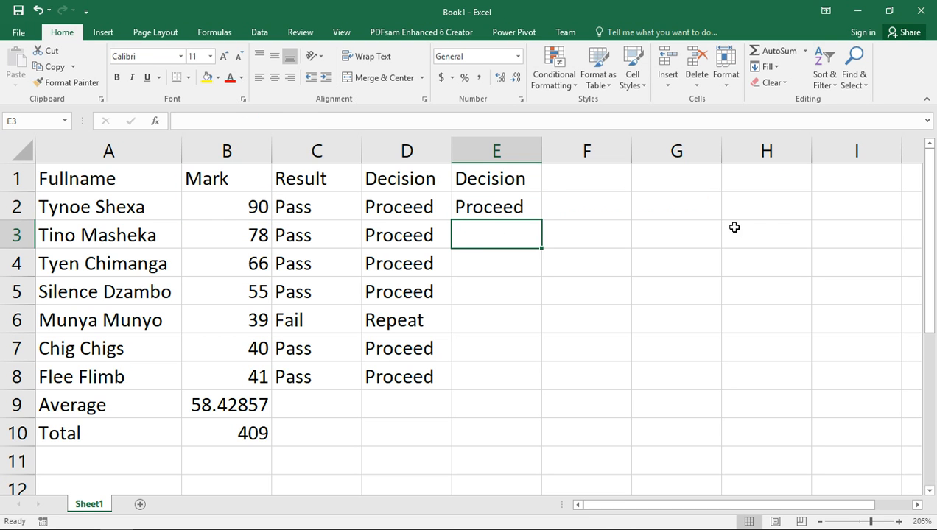
- Fill the E2 decision formula down through E8 and compare it with the decisions and formula in column D
left_click(526, 207)
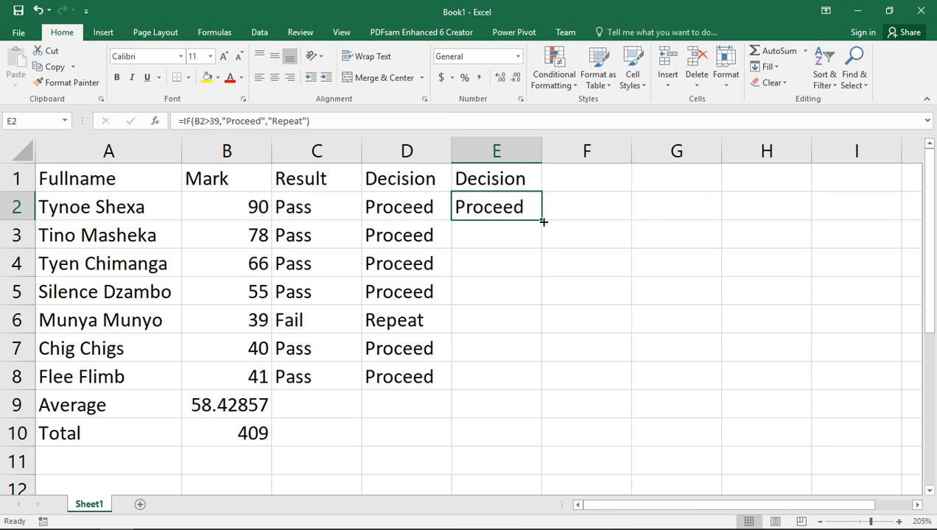
left_click_drag(543, 219, 534, 391)
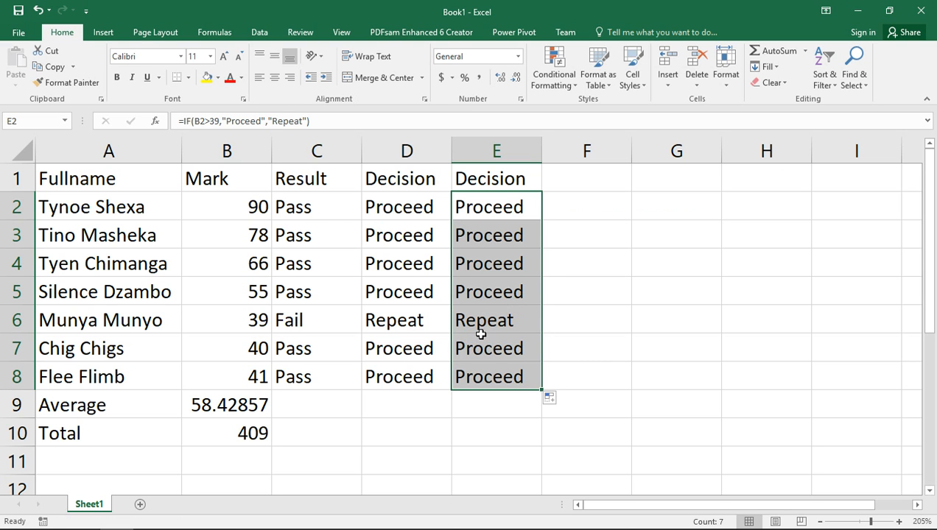
left_click_drag(424, 205, 423, 372)
left_click(431, 207)
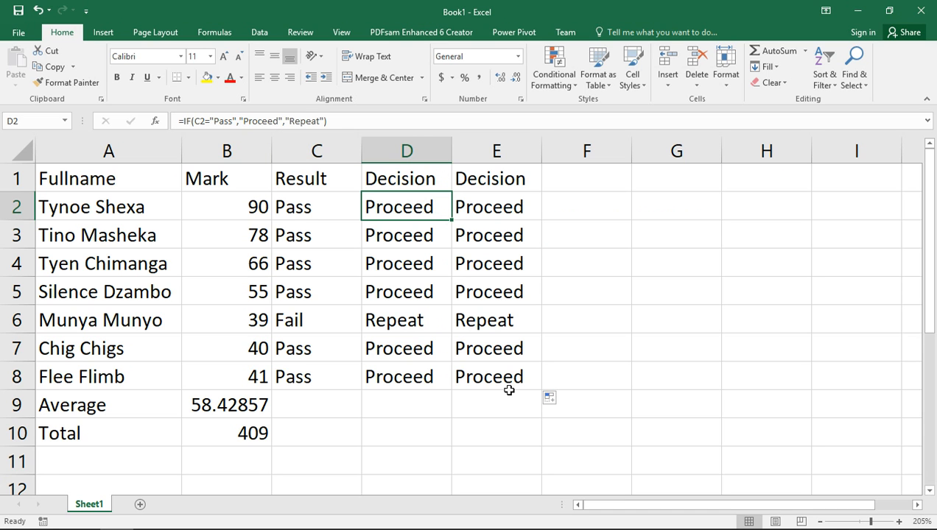
- Compare the text condition in the D2 decision formula with the numeric mark condition in the E3 formula
double_click(423, 210)
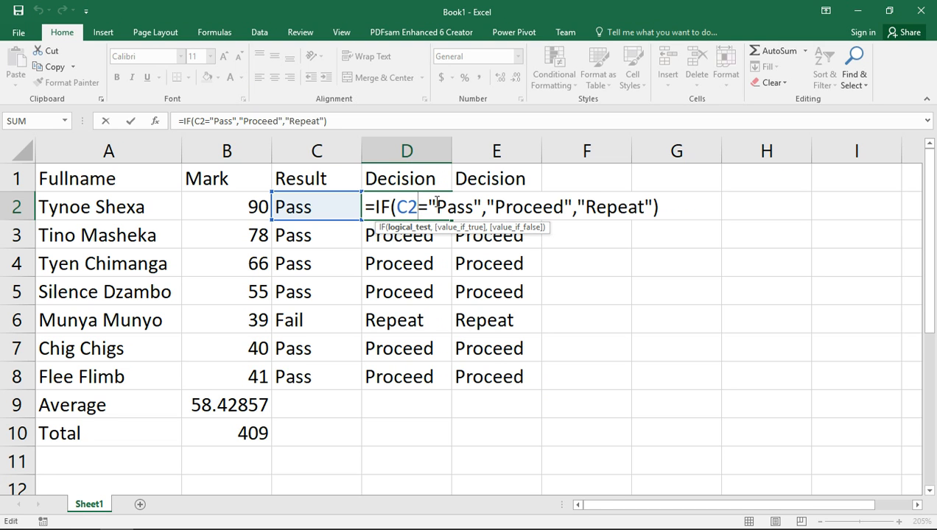
left_click_drag(437, 201, 474, 205)
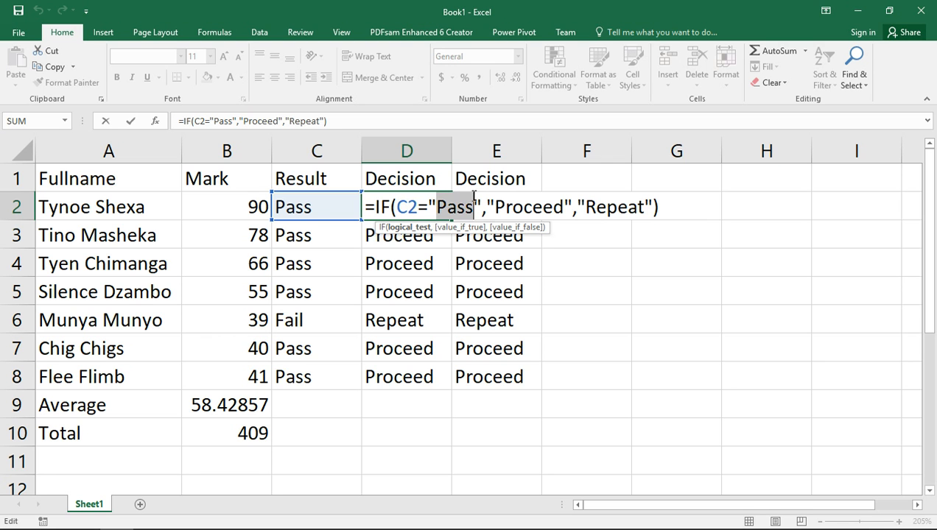
left_click(476, 240)
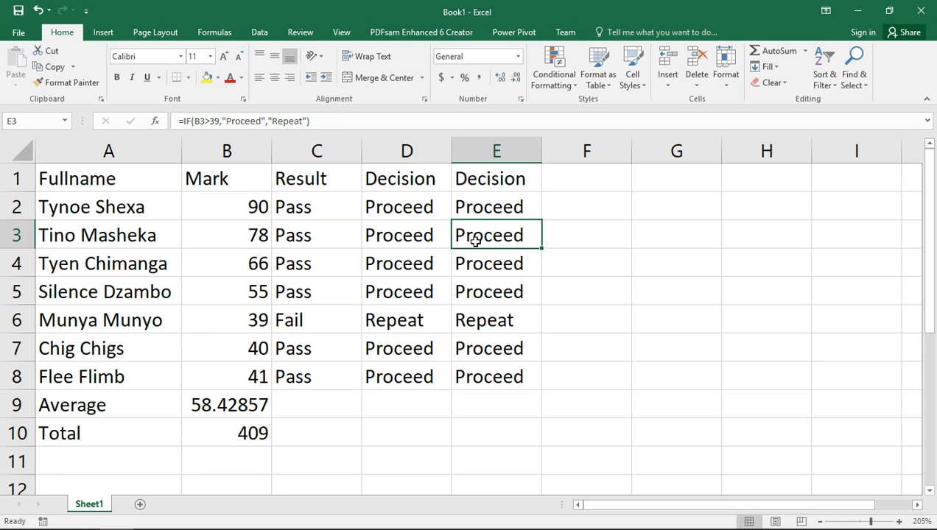
double_click(484, 240)
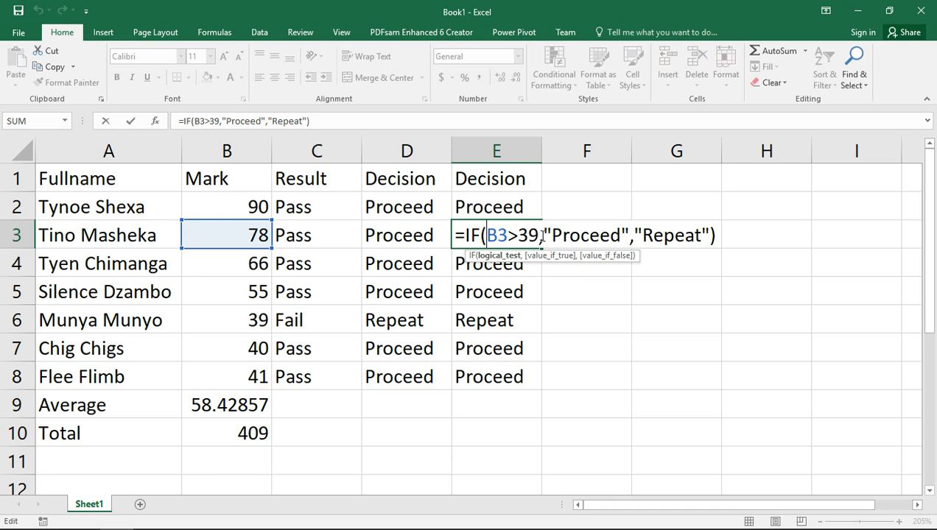
left_click(513, 214)
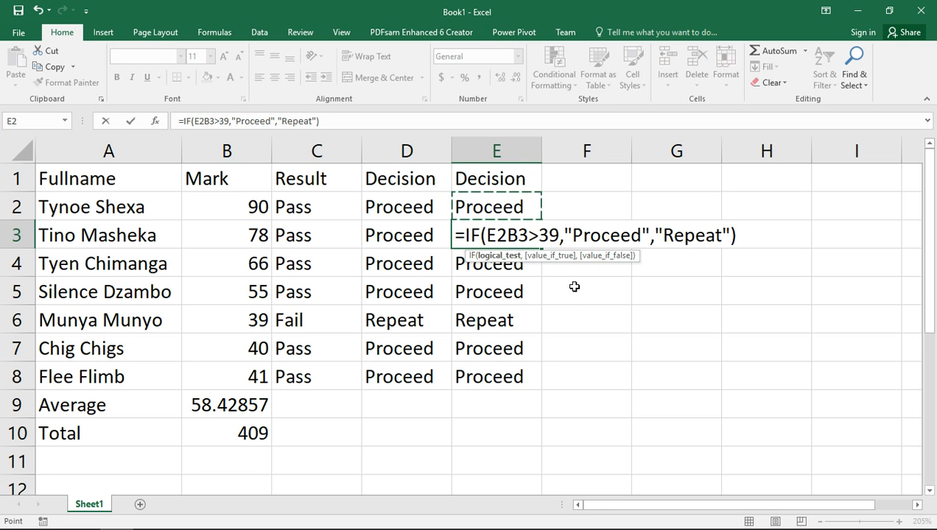
mouse_move(574, 516)
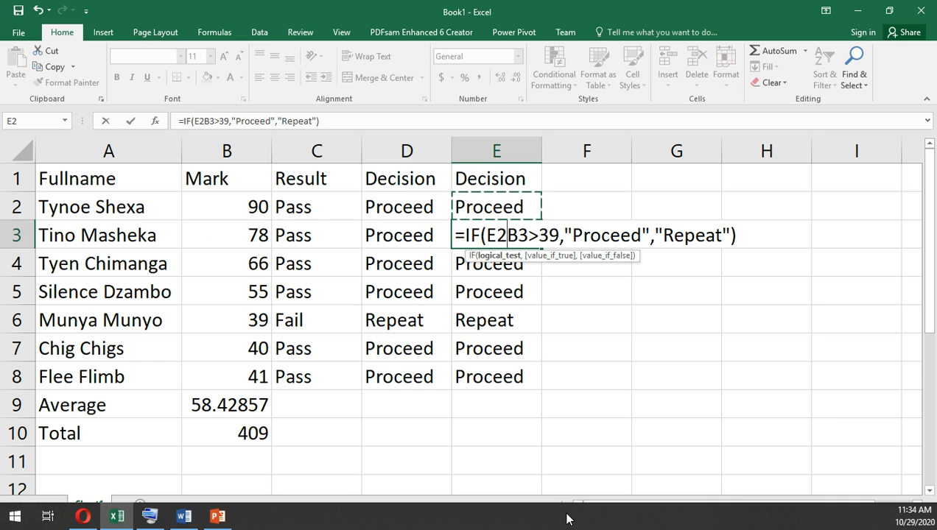
key("ctrl+z")
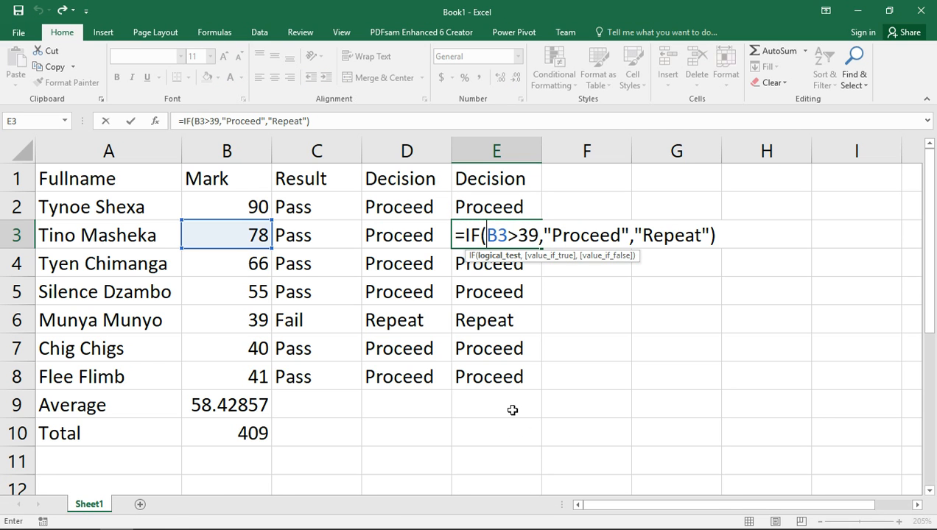
key("Return")
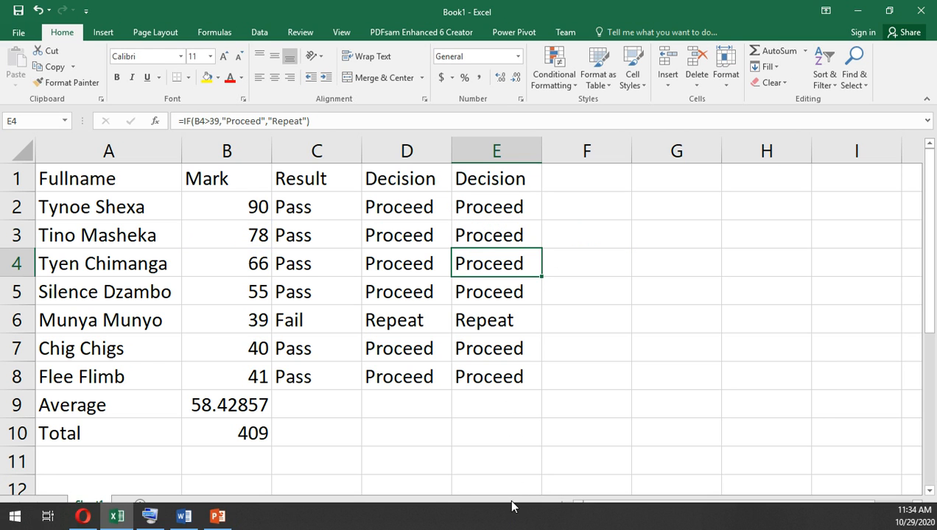
- Switch to the PowerPoint slide show and reveal the alternative decision formula that tests C2="PASS"
left_click(218, 515)
left_click(546, 339)
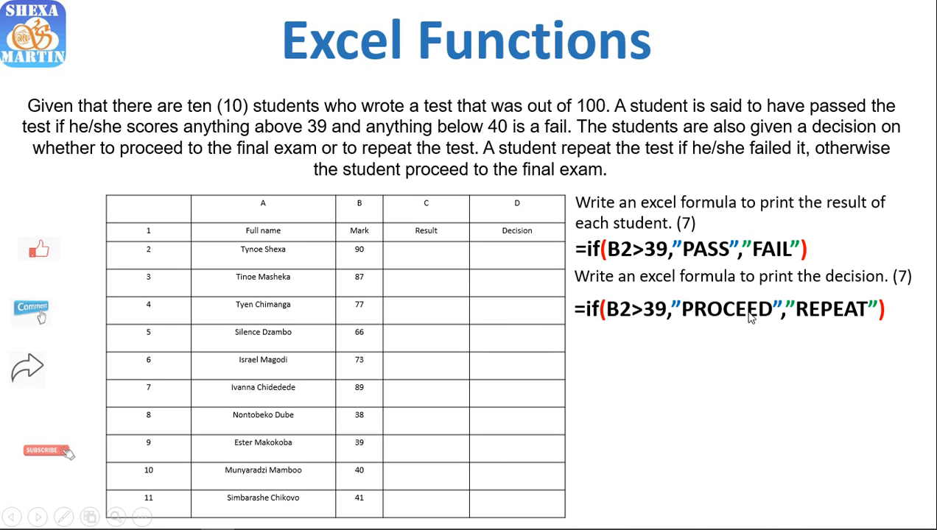
left_click(565, 353)
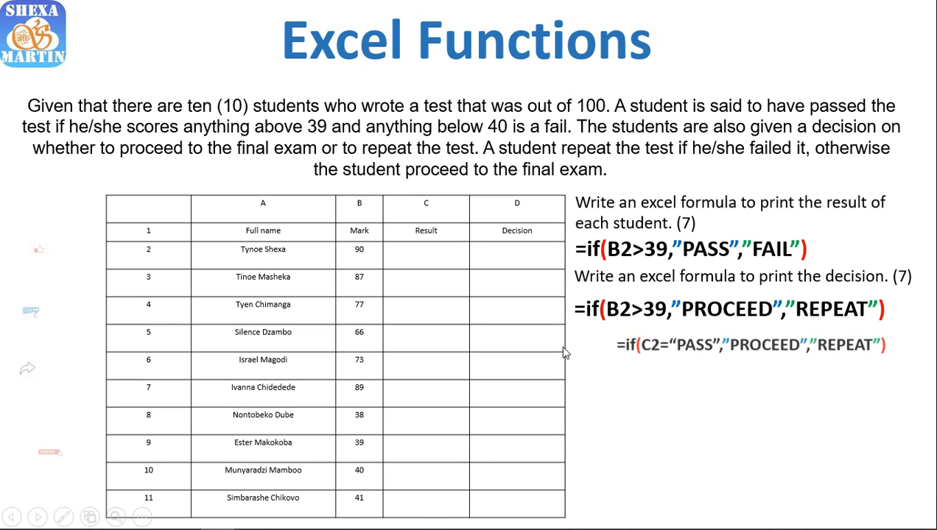
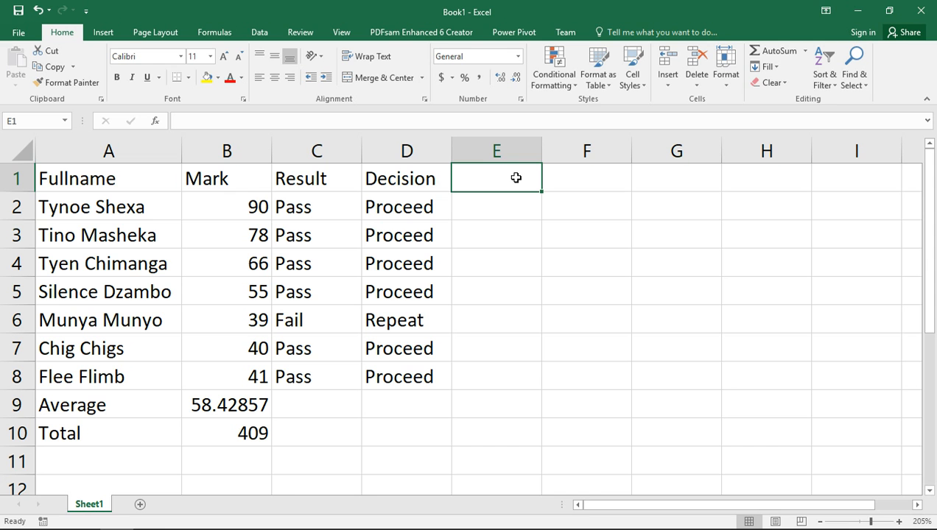
- Read the PowerPoint slide's question on counting students who proceed to the final exam, and return to the Excel sheet
mouse_move(269, 525)
left_click(228, 520)
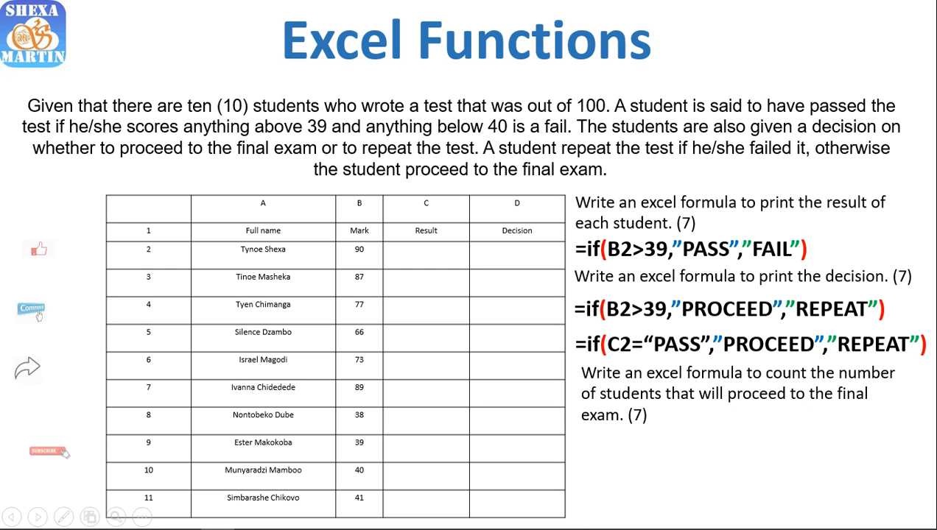
mouse_move(470, 524)
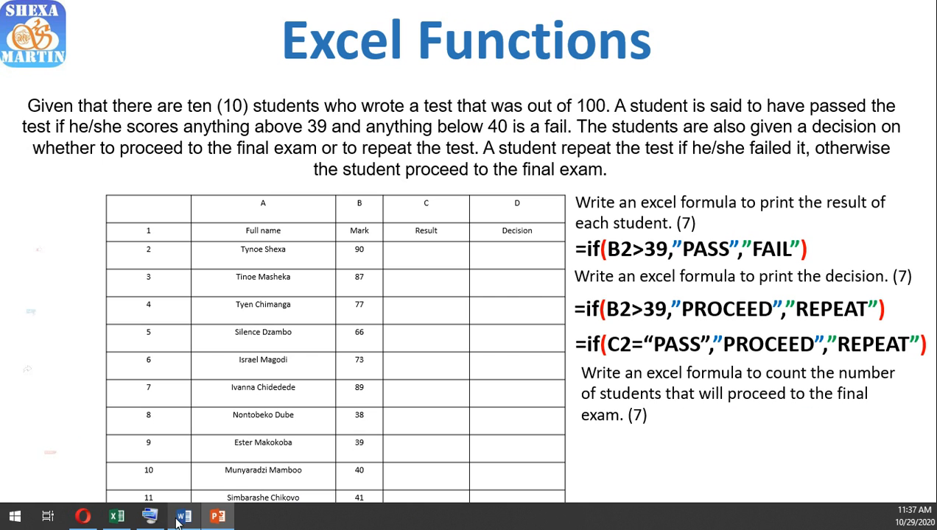
mouse_move(190, 522)
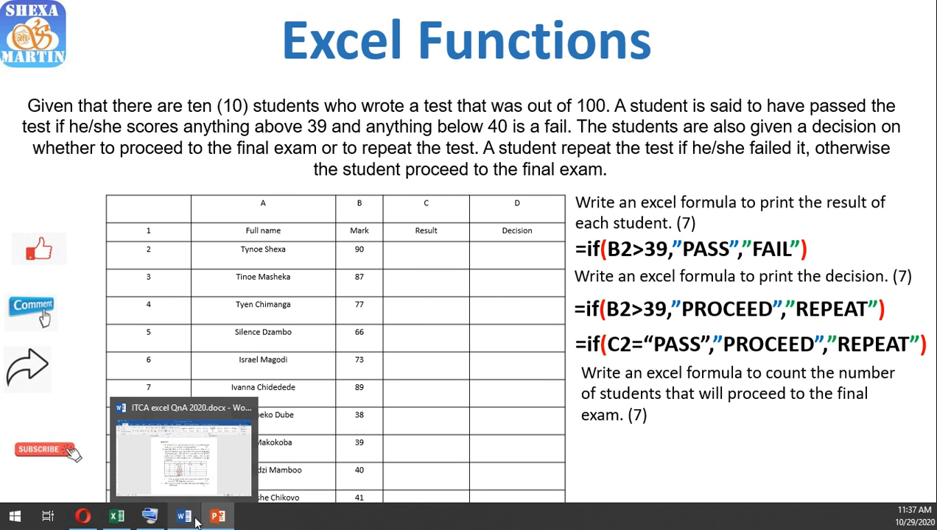
left_click(117, 517)
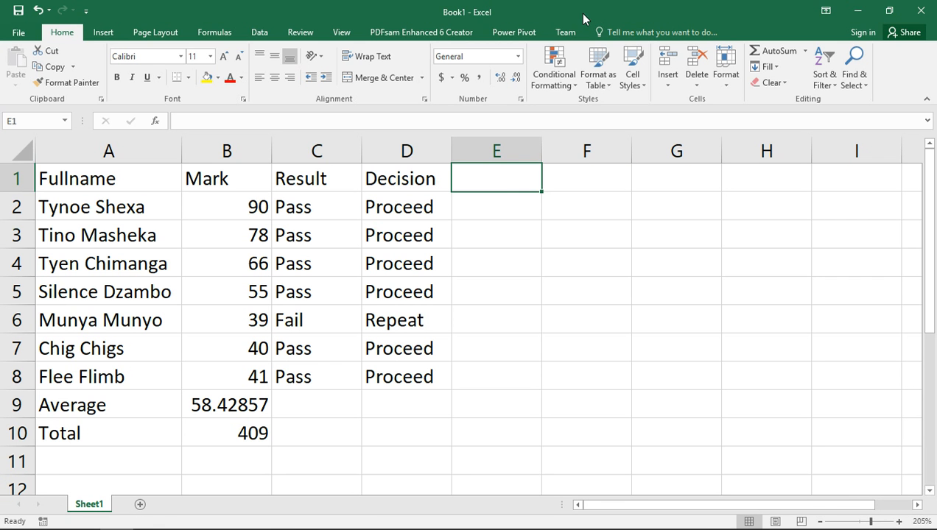
- Enter the header "Proceeding students" in cell F1 and widen column F to fit it
left_click(594, 185)
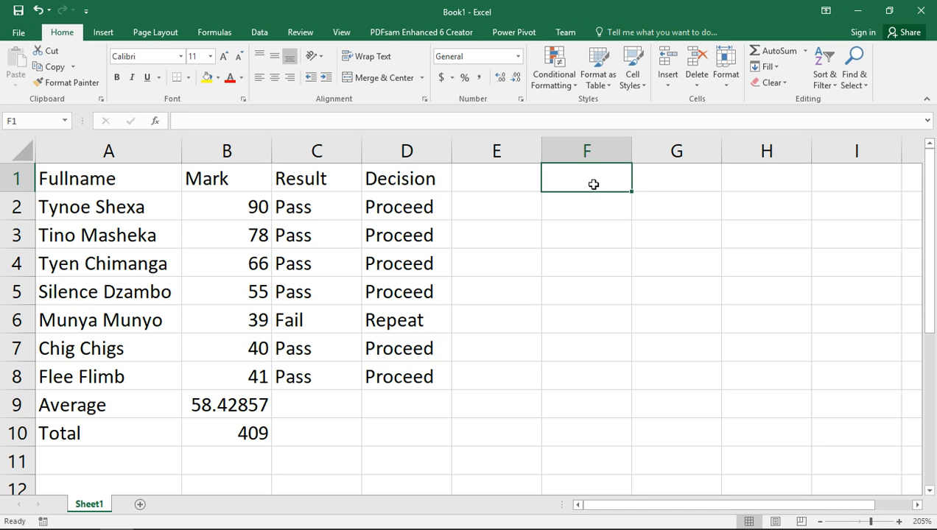
type("Pro")
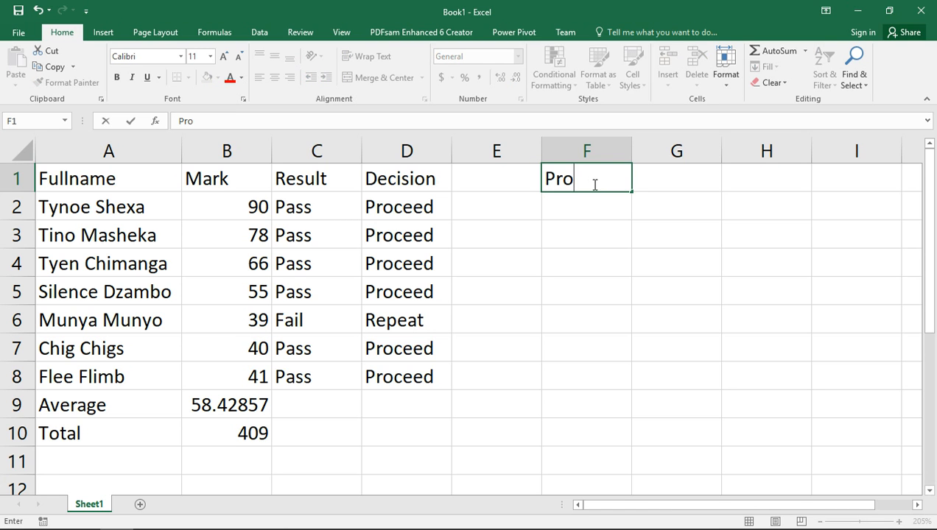
type("ceeding stude")
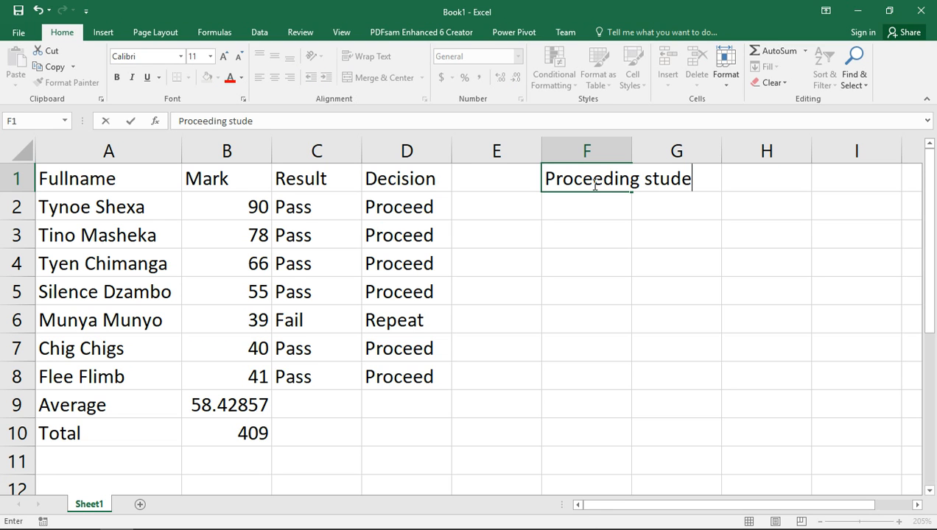
type("nts")
left_click(622, 150)
left_click_drag(630, 147, 730, 142)
- In F2, enter the formula =countif(d2:d8,="Proceed") to count the proceeding students
left_click(626, 201)
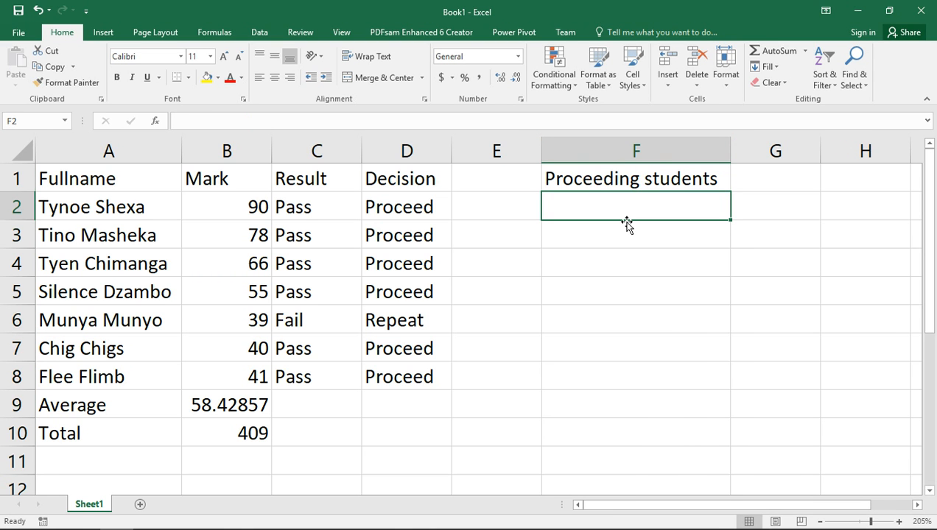
type("=cou")
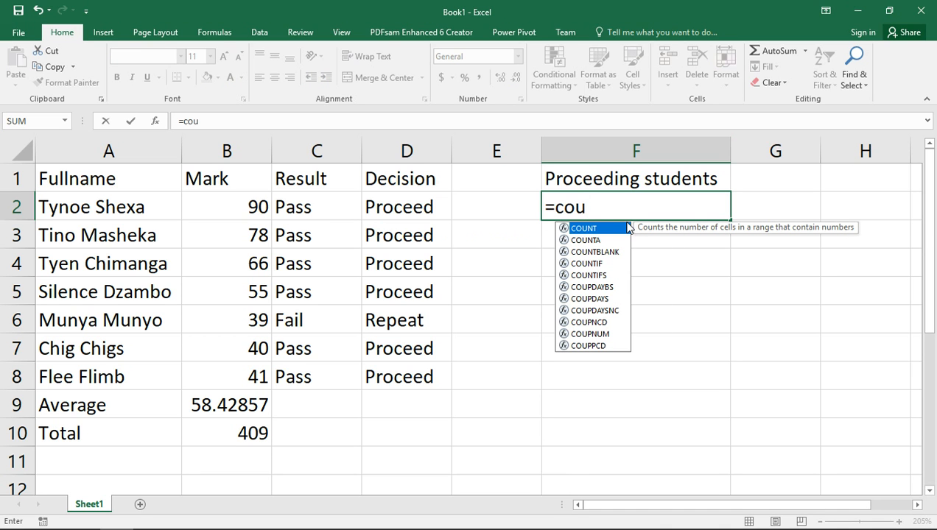
type("ntif")
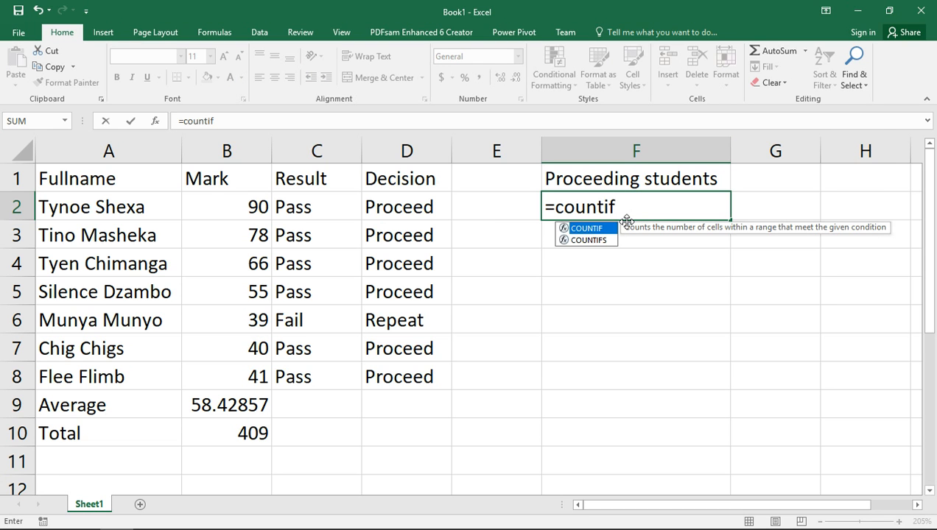
type("(")
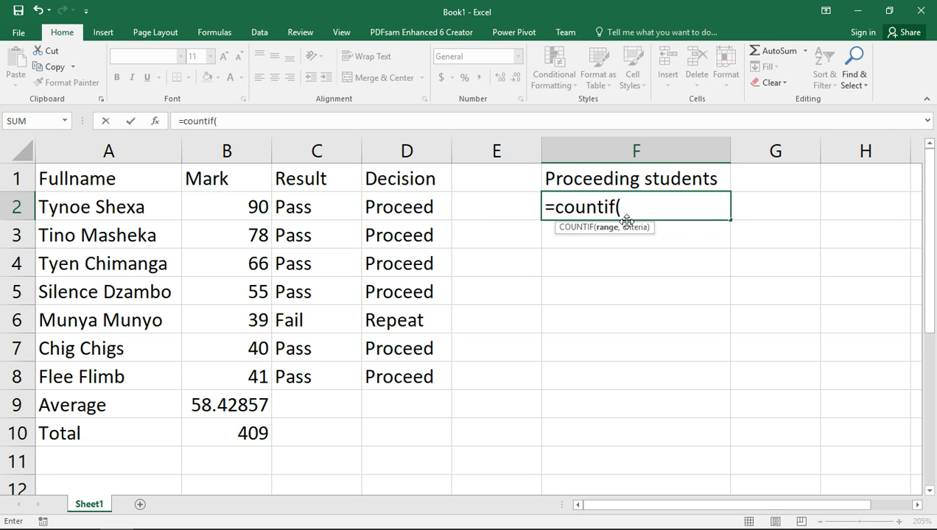
left_click(419, 212)
type(":")
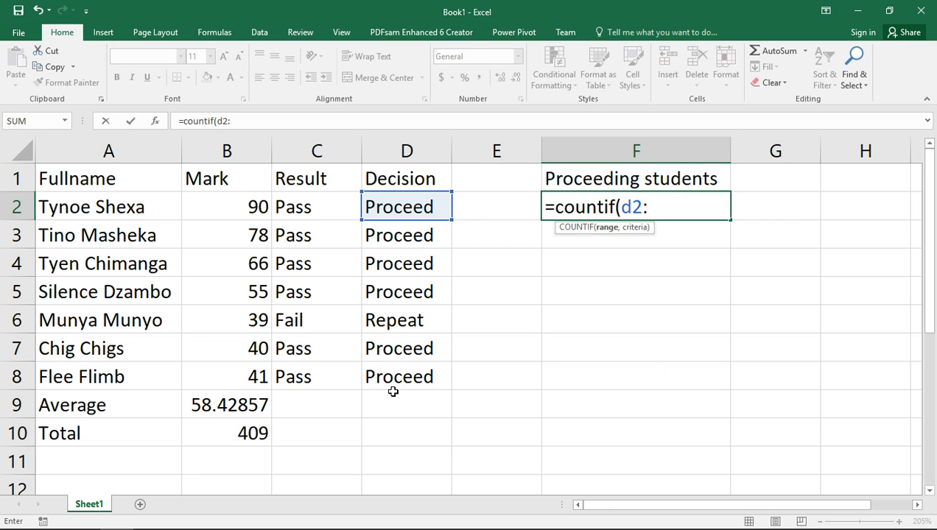
type("d8")
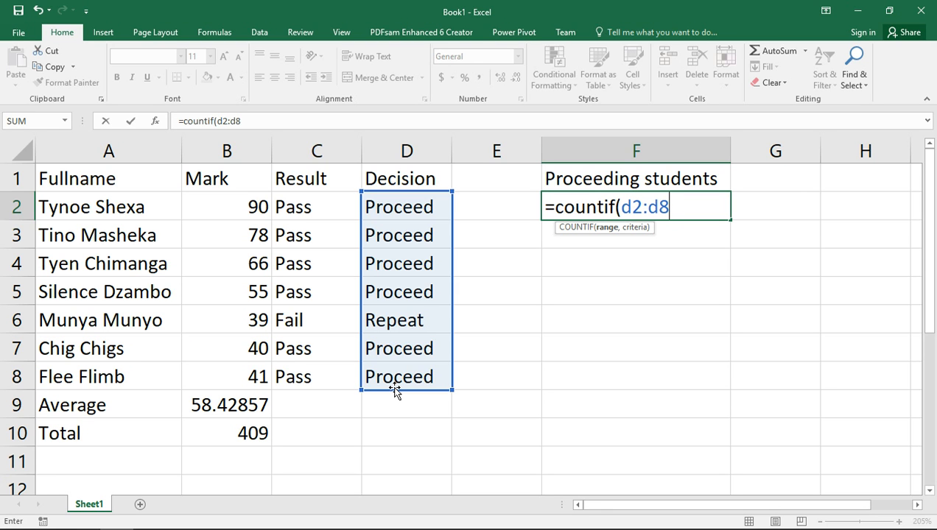
type(",=\"Proceed")
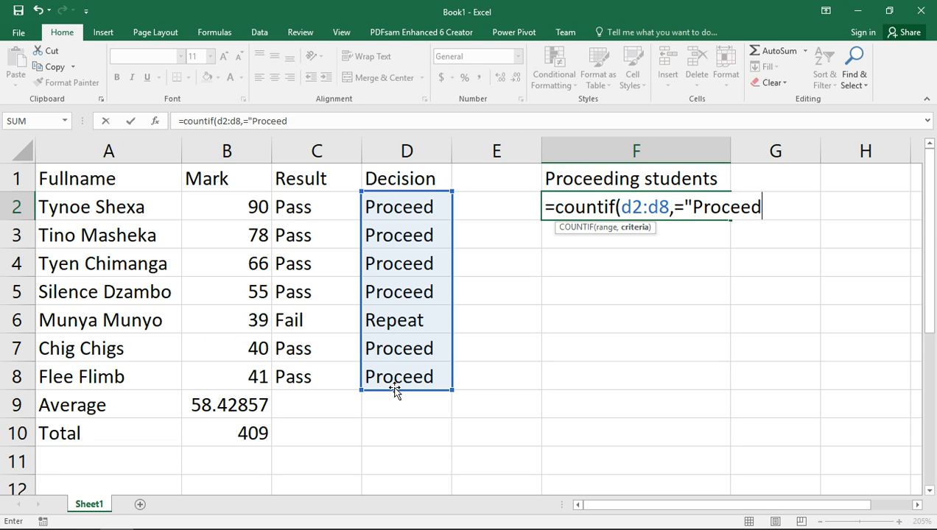
type("\")")
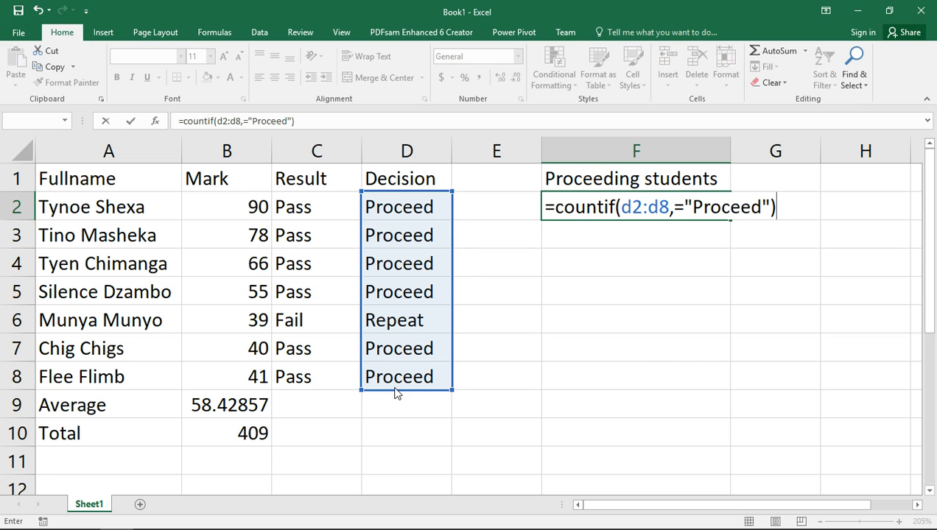
key("Return")
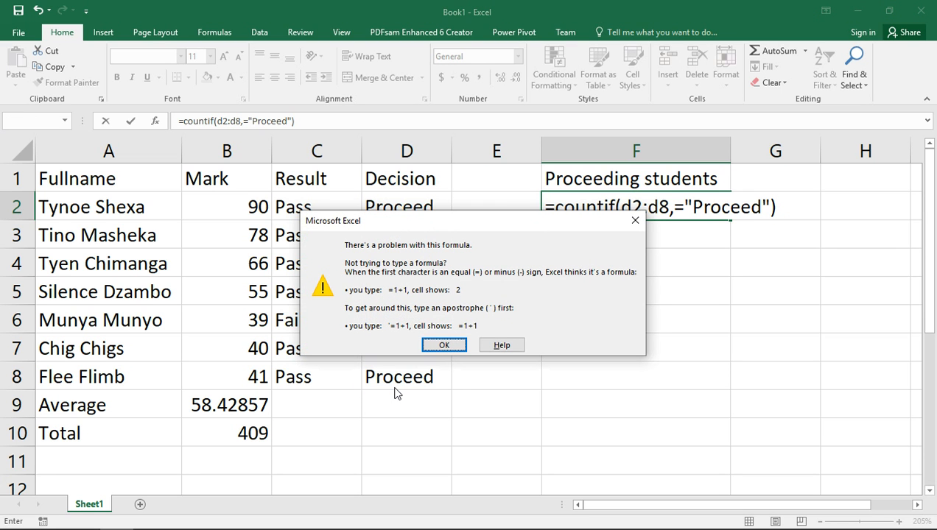
- Correct the F2 formula to =COUNTIF(D2:D8,"Proceed") by removing the equals sign before the criterion
left_click(444, 346)
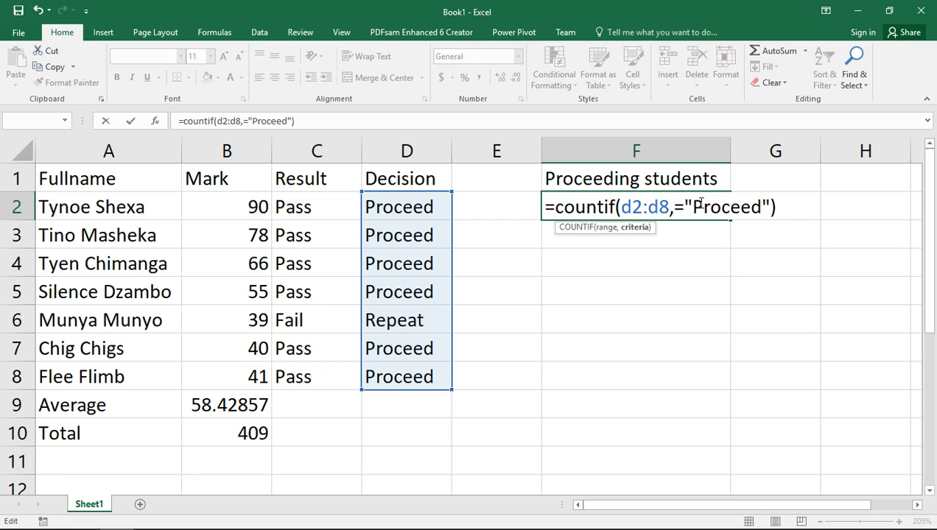
key("BackSpace")
key("Return")
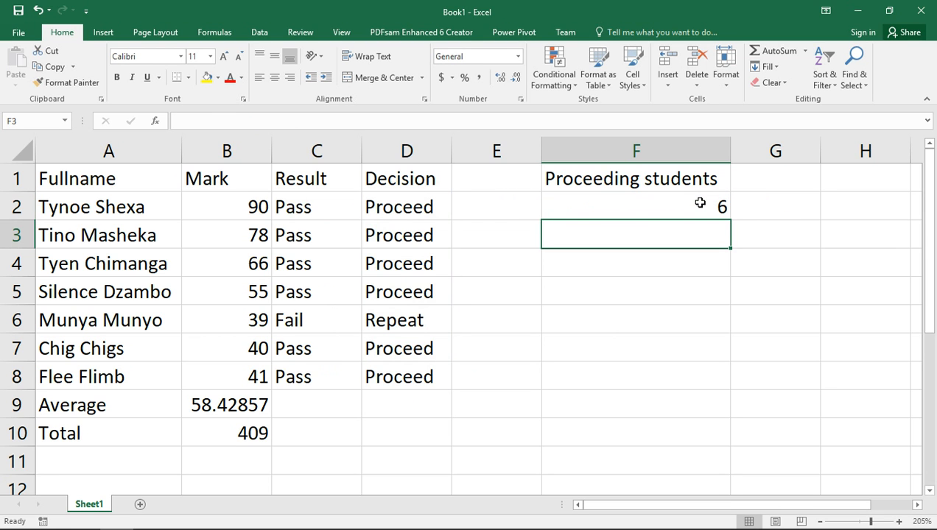
- Examine the range and criterion of the COUNTIF formula in F2 against the Decision column
left_click(700, 204)
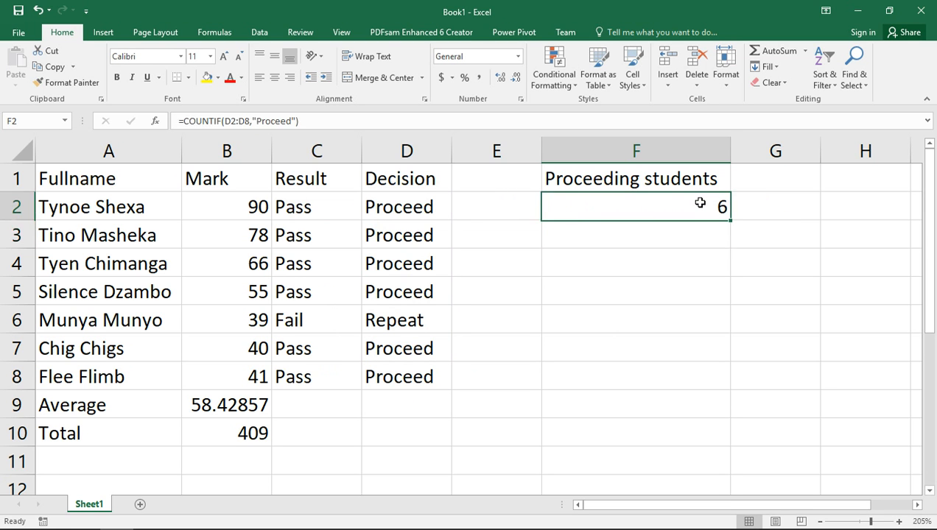
double_click(700, 203)
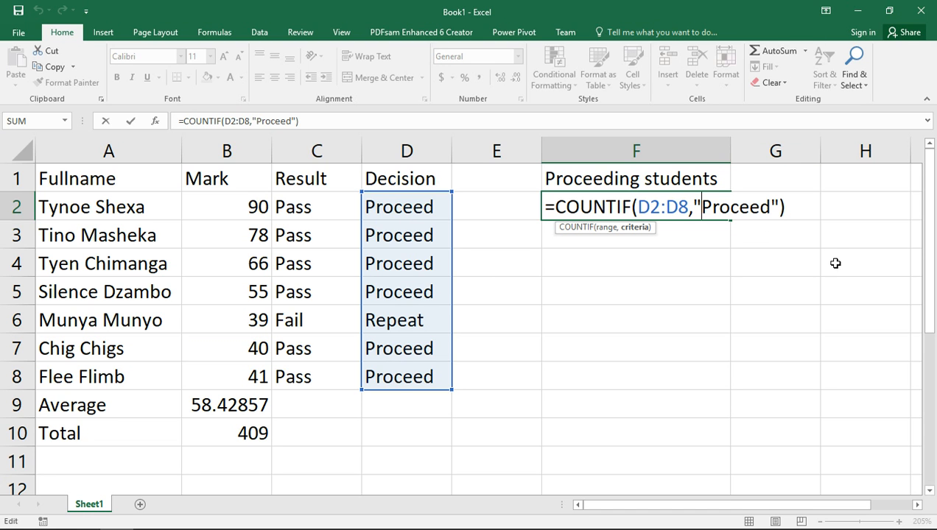
key("Return")
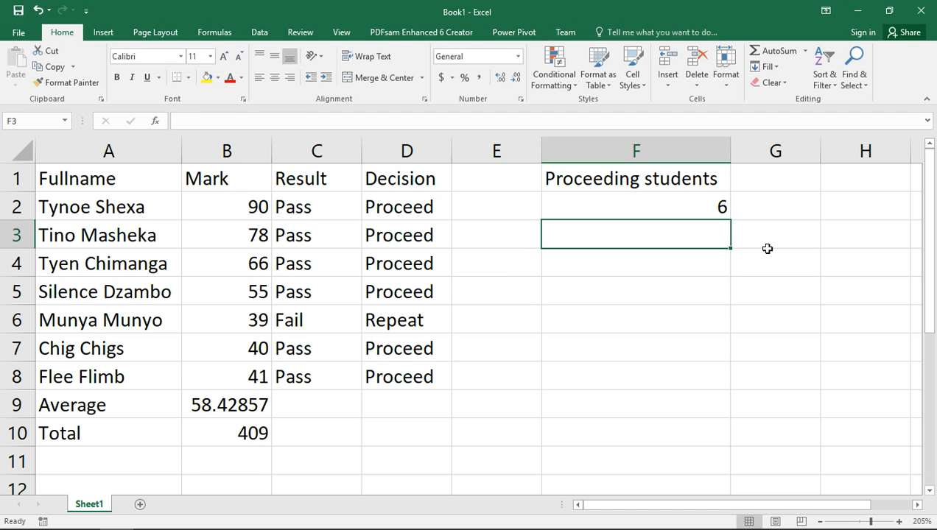
double_click(705, 209)
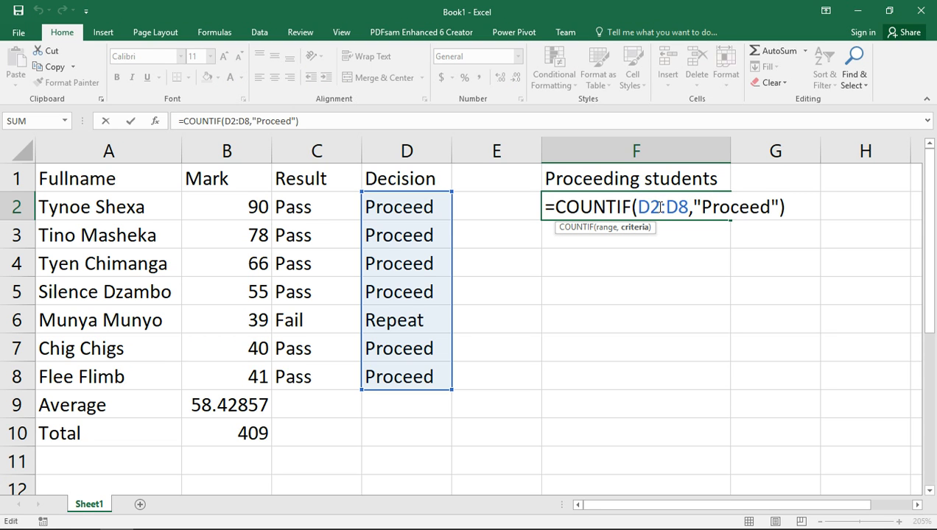
left_click(626, 238)
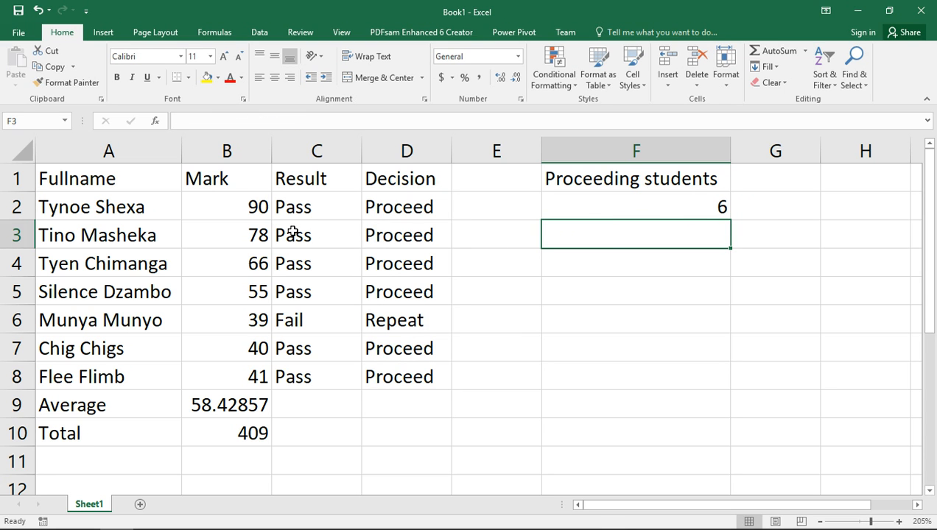
left_click(675, 213)
double_click(676, 213)
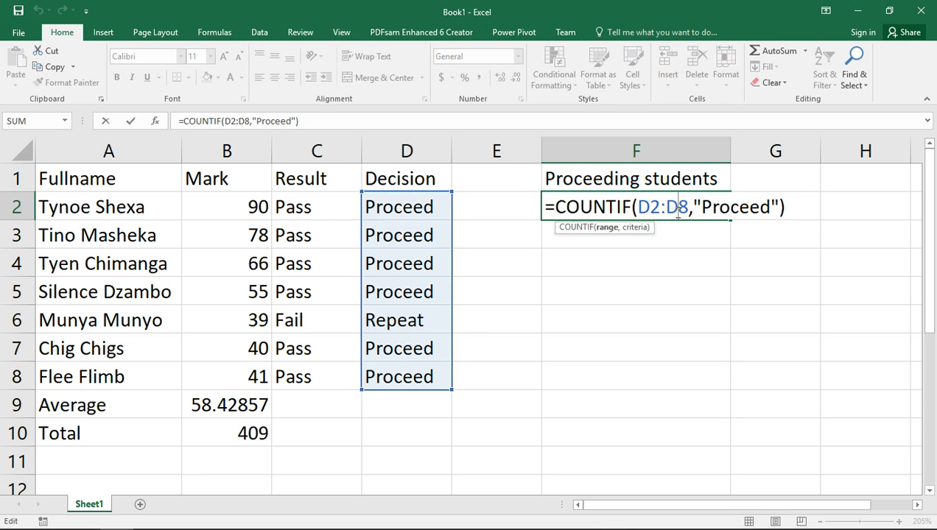
- Confirm the COUNTIF formula in F2 and copy it down to F3
left_click(723, 212)
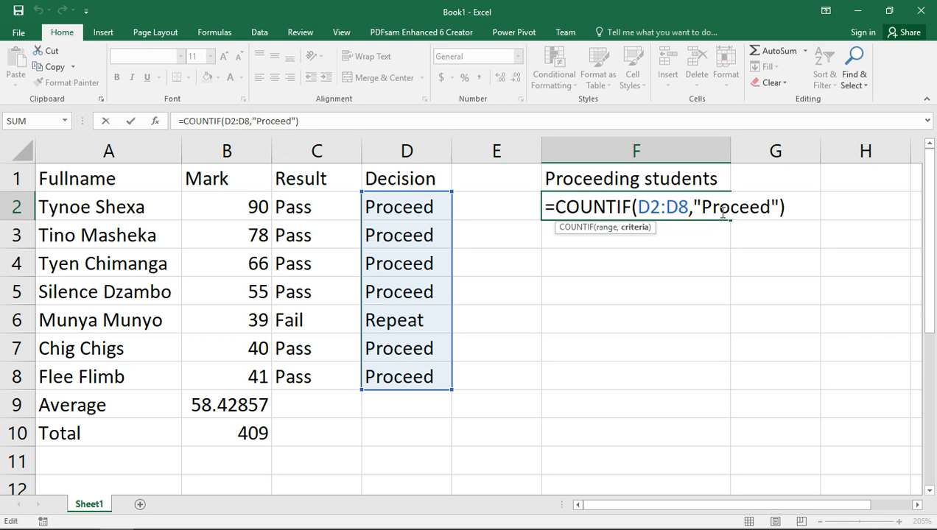
key("Return")
left_click(725, 209)
left_click_drag(729, 220, 723, 240)
- Change the range of the COUNTIF formula in F3 to C2:C9 so it counts over the Result column
double_click(723, 239)
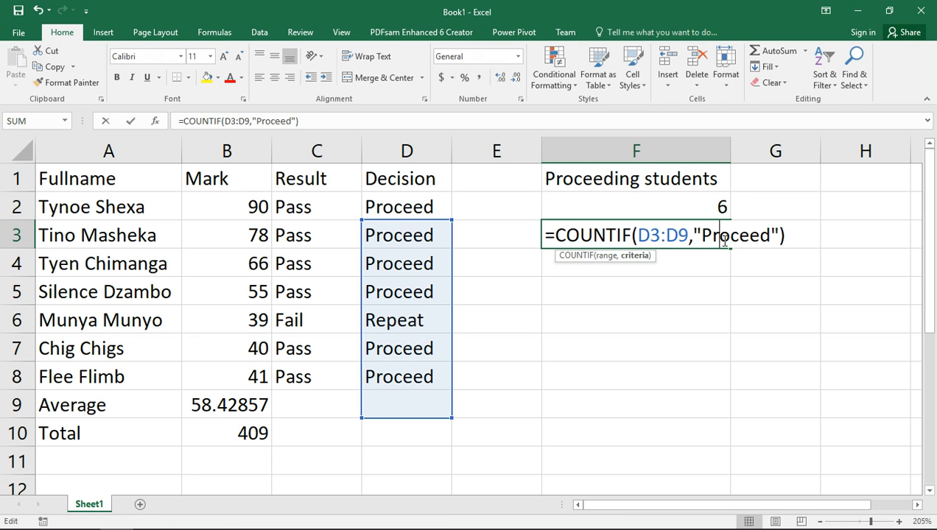
left_click(648, 235)
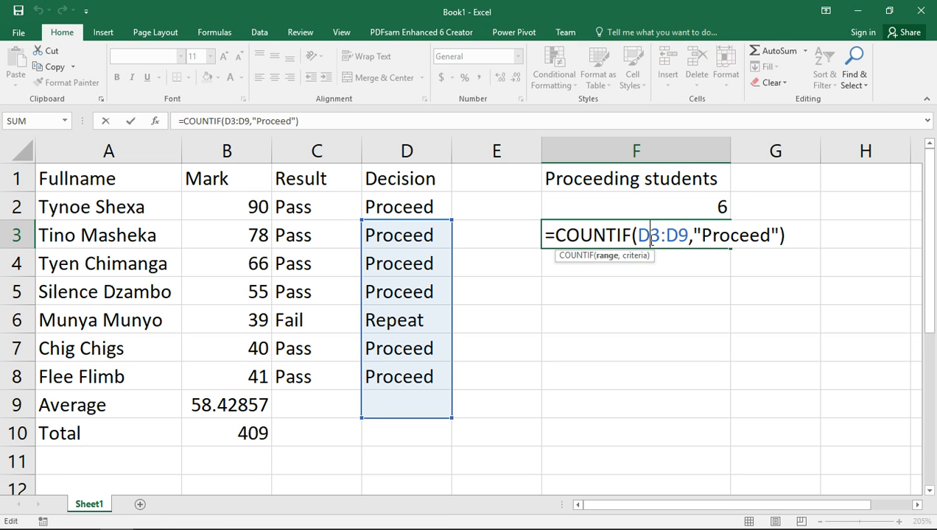
key("BackSpace")
type("C")
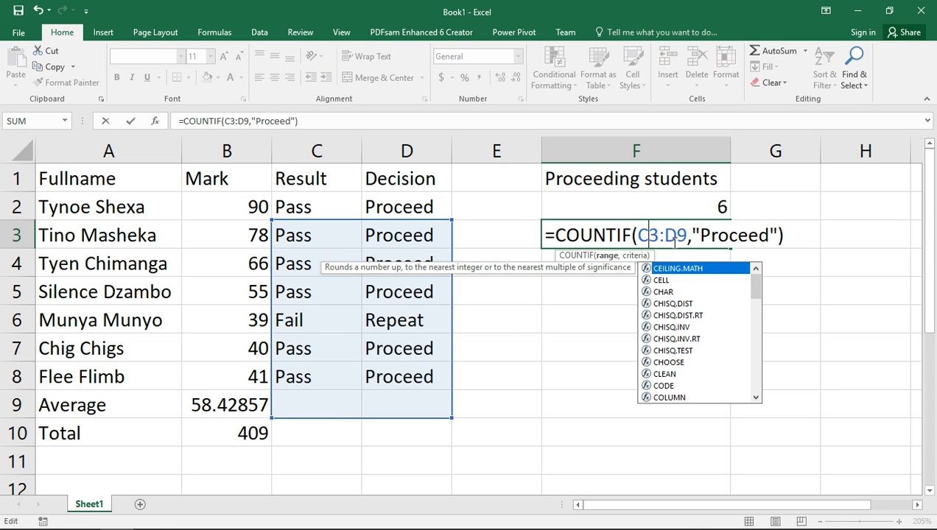
key("Delete")
type("2")
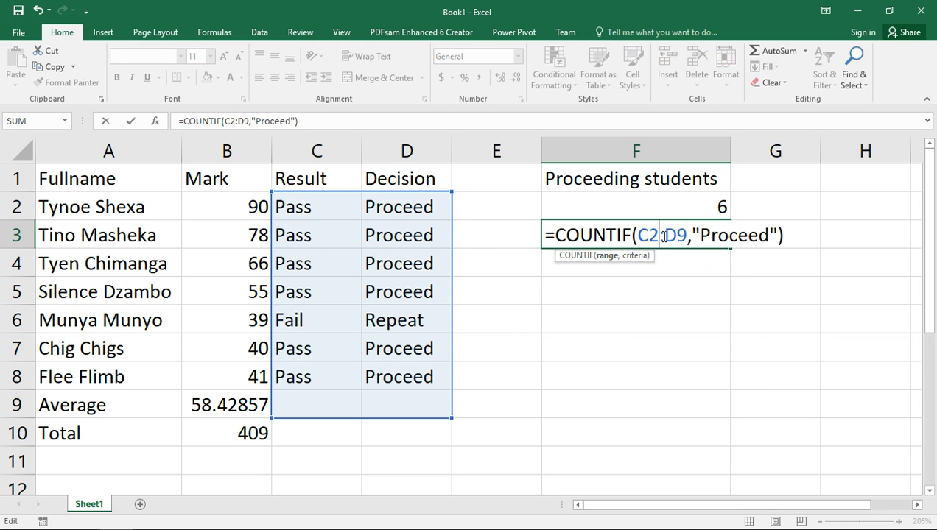
left_click(681, 235)
key("BackSpace")
type("c")
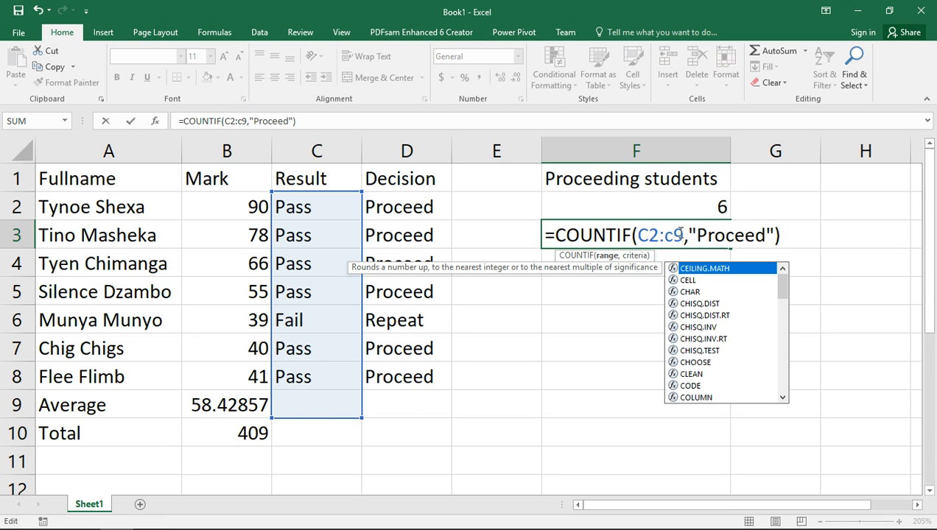
key("Escape")
- Replace the criterion of the F3 formula with "Pass" and commit it as =COUNTIF(C2:C9,"Pass")
left_click(696, 234)
left_click_drag(698, 234, 768, 236)
type("Pass")
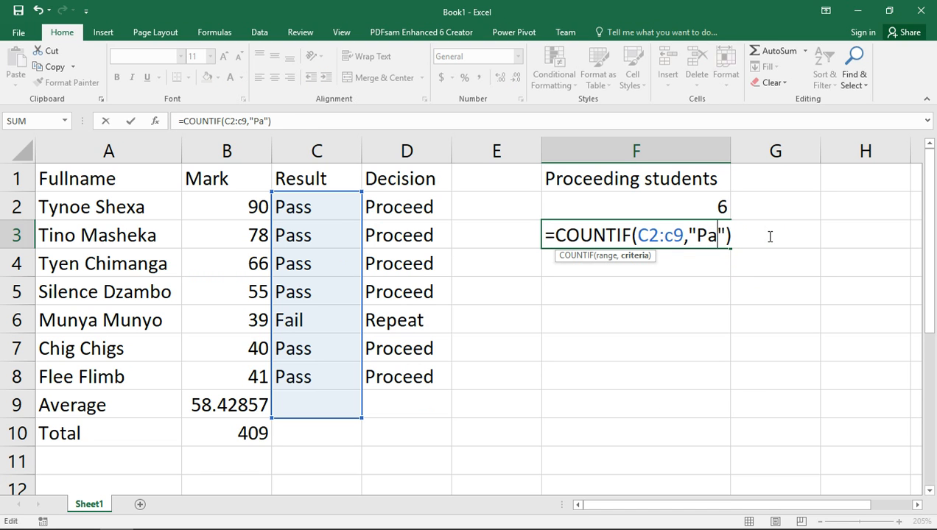
key("Return")
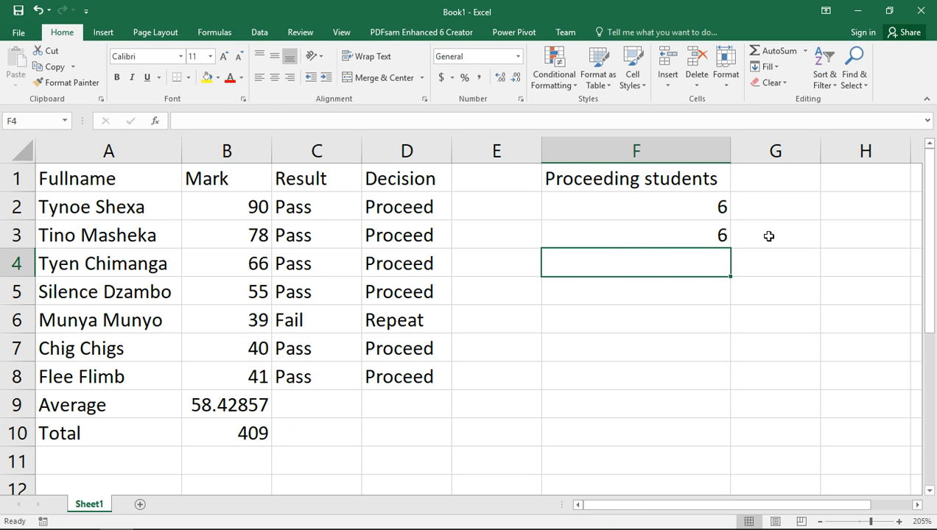
- Copy the F3 formula down to F4 and change its range to B2:B9 in the Mark column
left_click(691, 236)
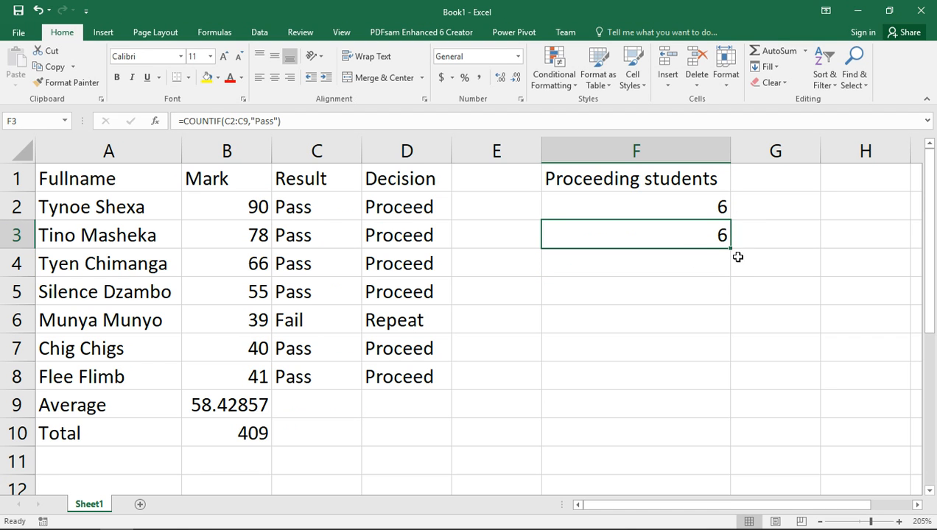
left_click_drag(731, 249, 730, 275)
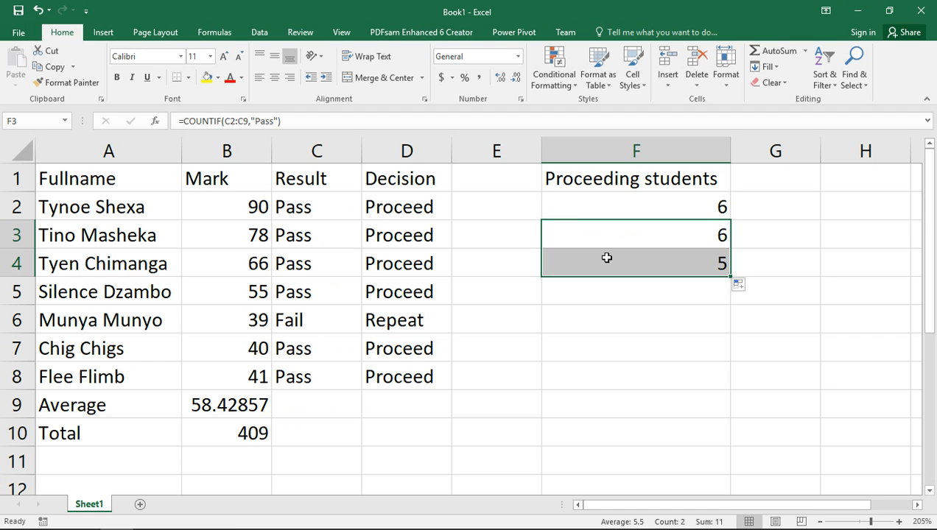
double_click(606, 258)
left_click(658, 262)
key("BackSpace")
key("BackSpace")
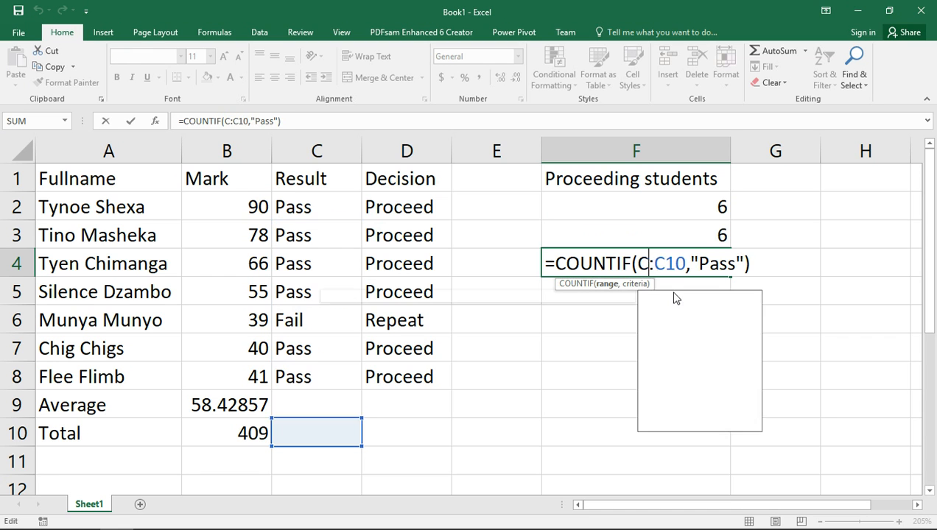
type("B2")
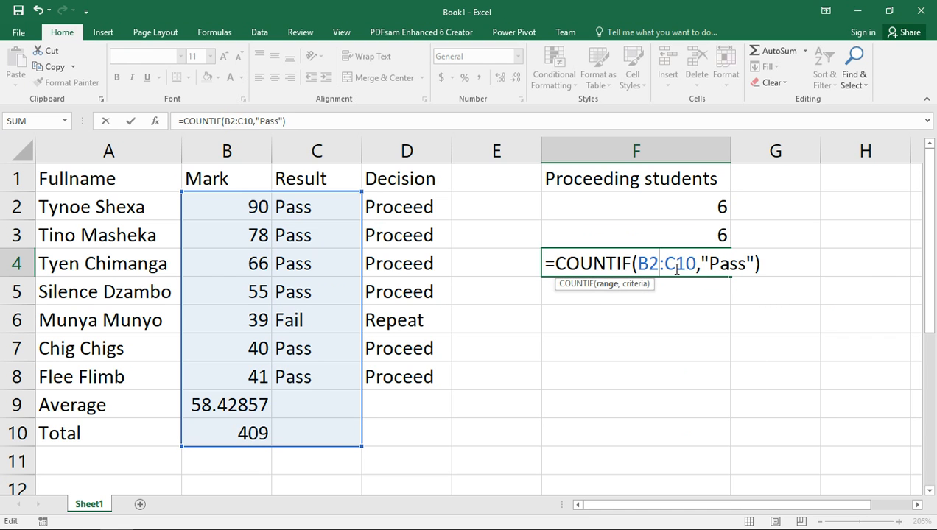
left_click_drag(694, 263, 667, 263)
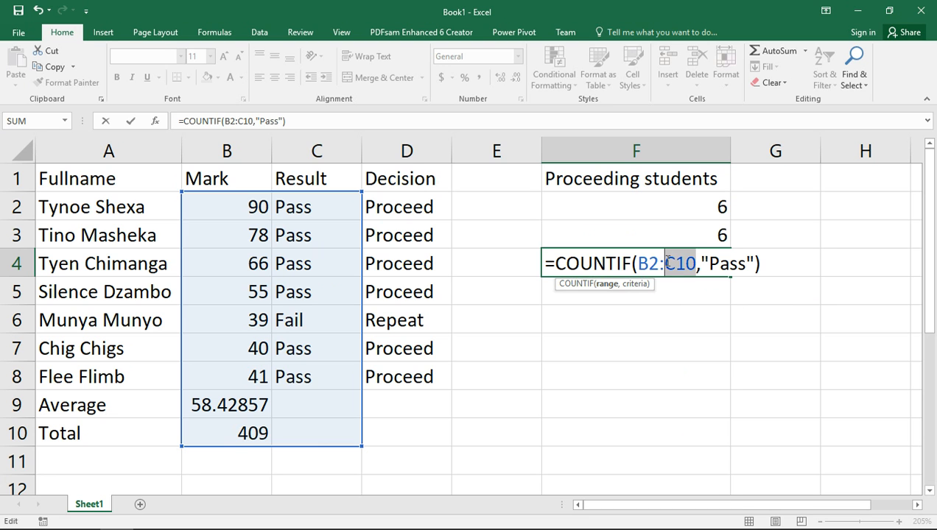
type("b9")
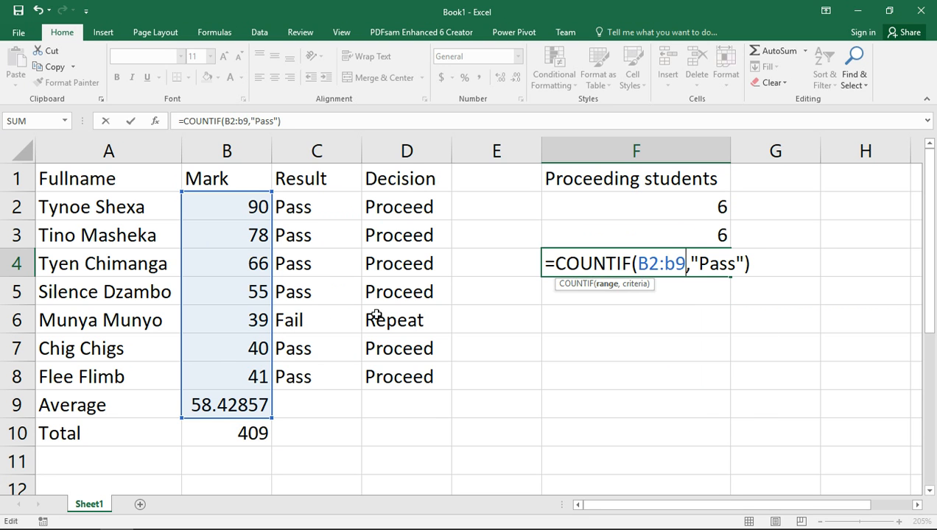
- Replace the "Pass" criterion in F4 with an unquoted >39 and try to commit the formula
left_click_drag(689, 263, 740, 251)
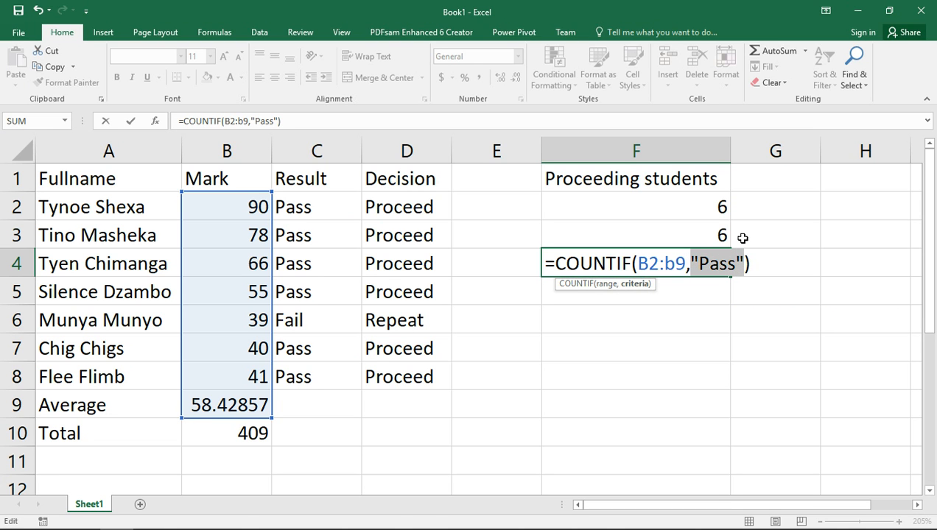
type(">")
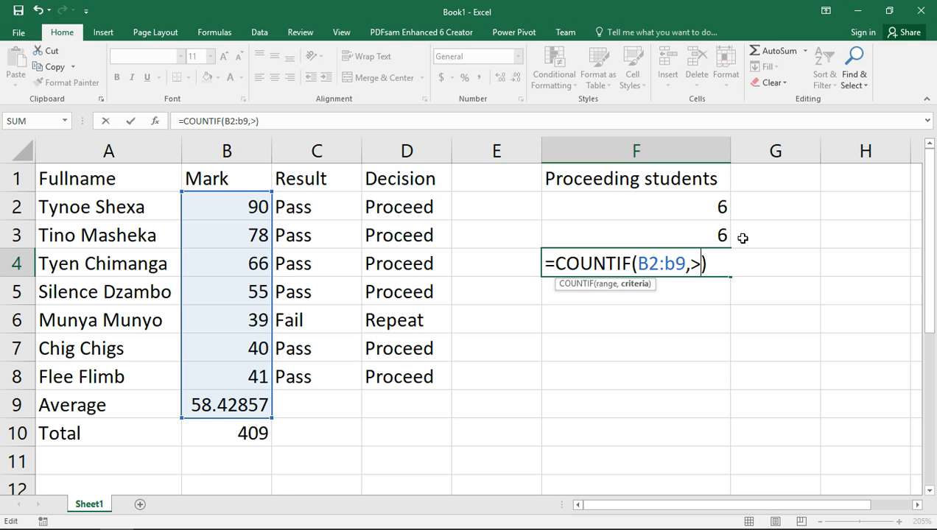
type("39")
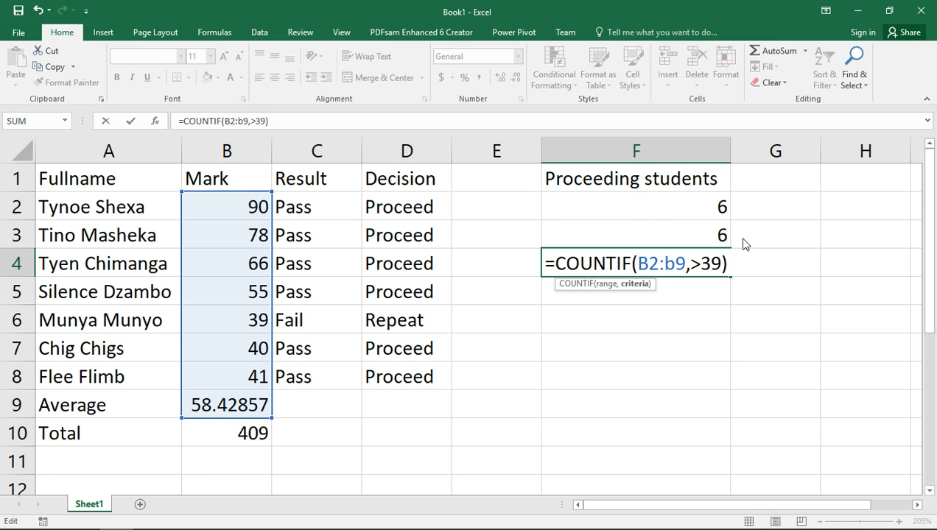
key("Return")
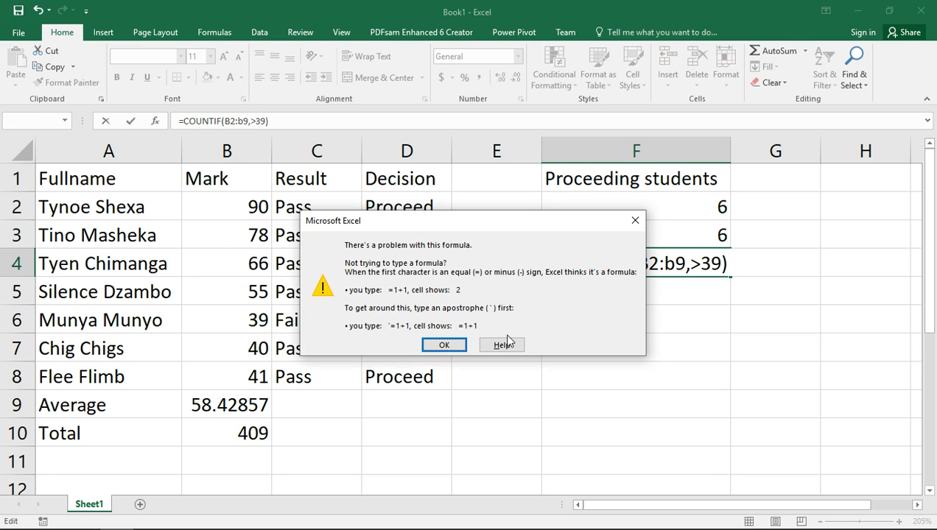
left_click(448, 346)
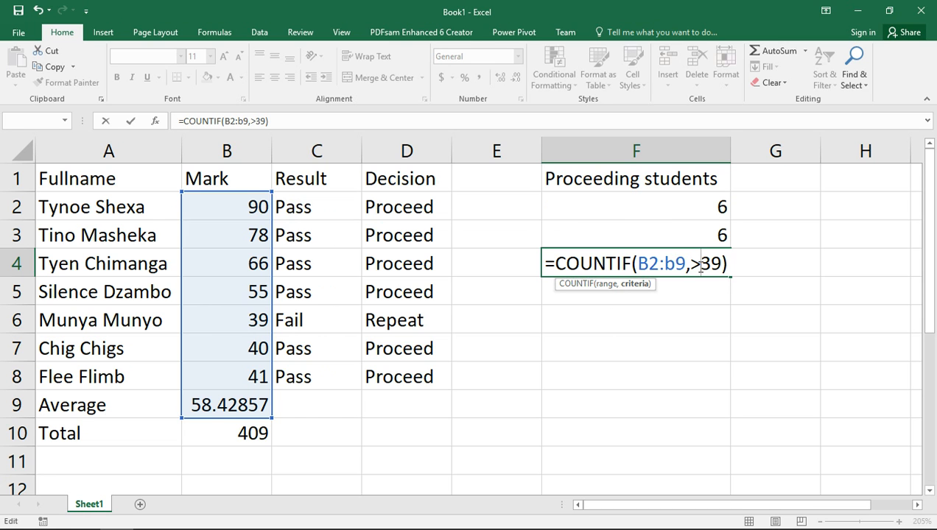
key("Return")
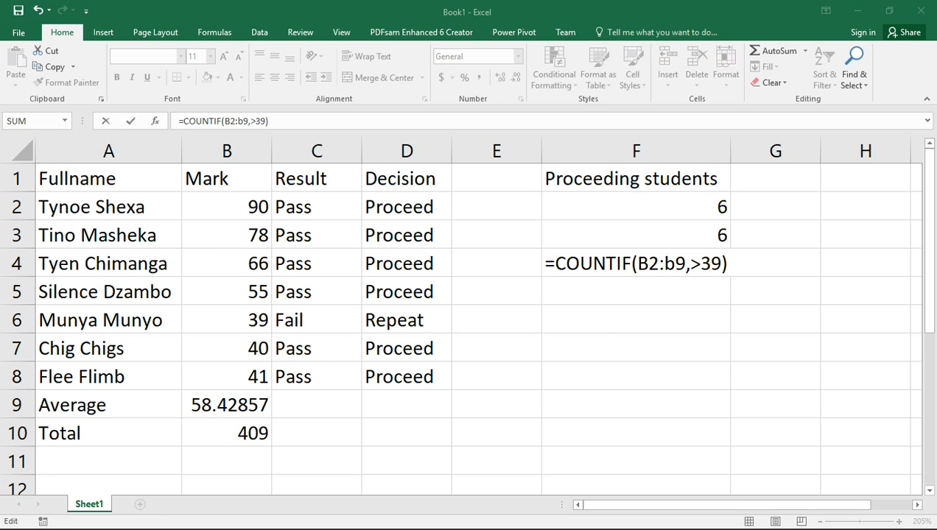
- Enclose the >39 criterion in quotation marks and commit F4 as =COUNTIF(B2:B9,">39")
left_click(691, 263)
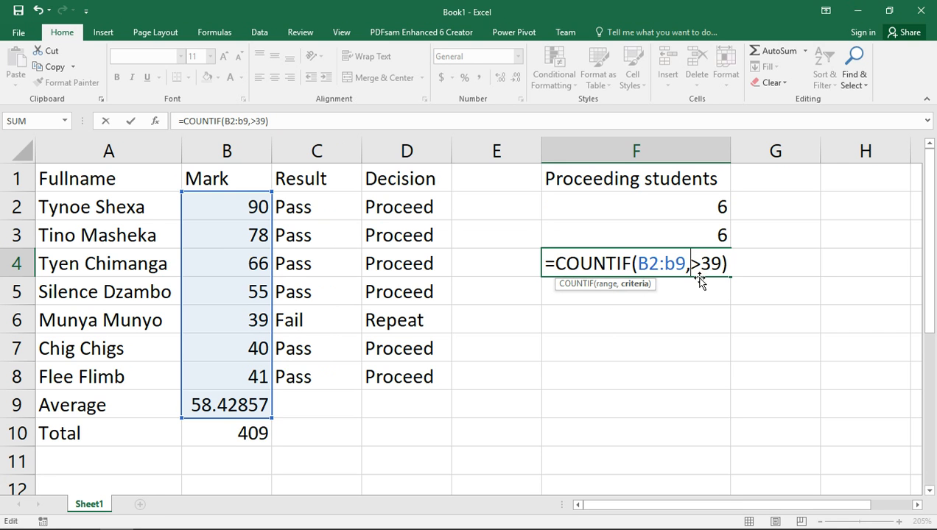
type("\"")
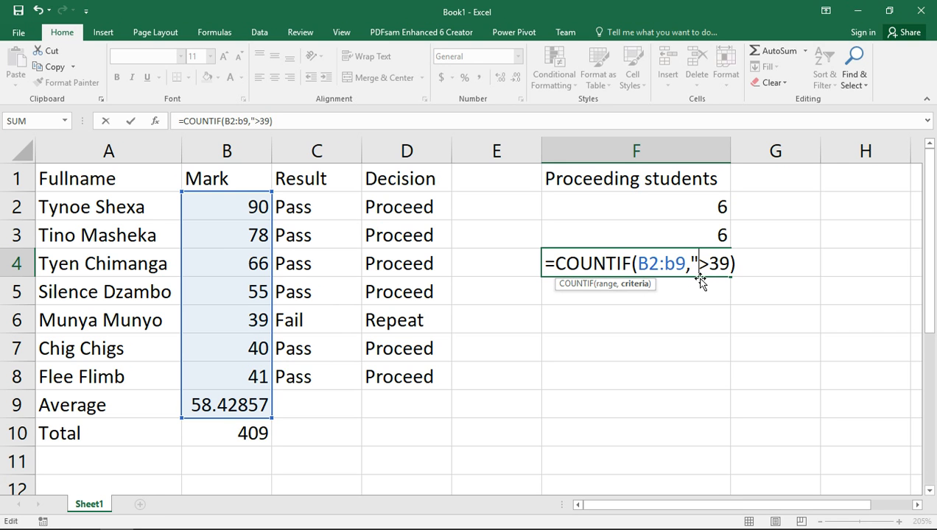
type("\"")
key("Return")
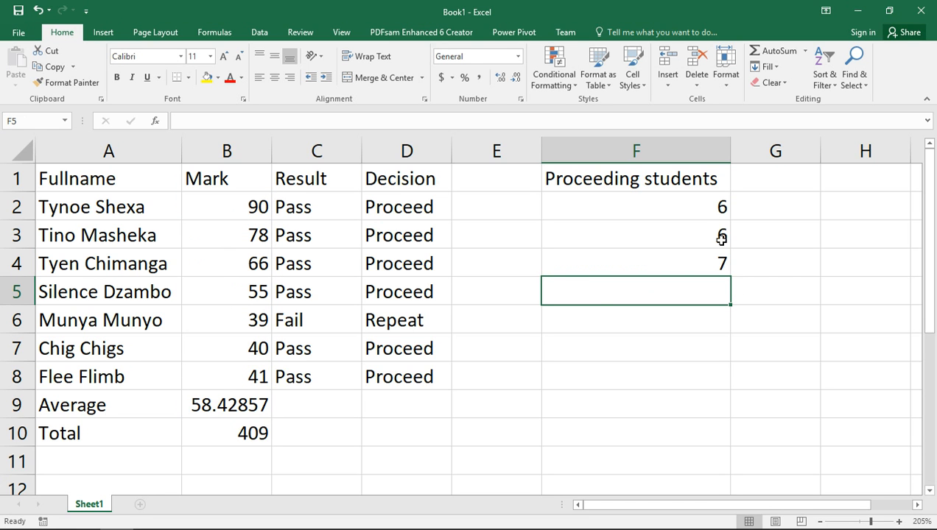
- Correct the range in F4 to B2:B8 so the average in B9 is excluded from the count
left_click(689, 260)
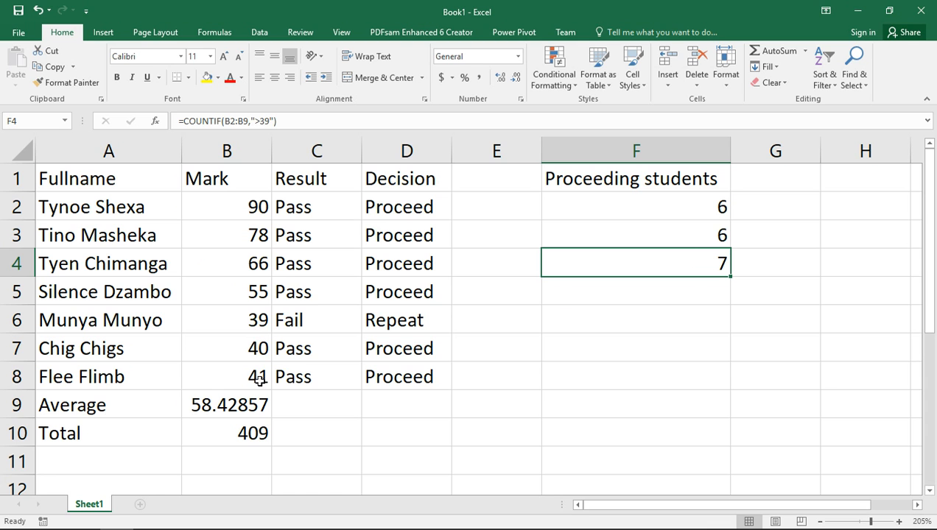
double_click(694, 262)
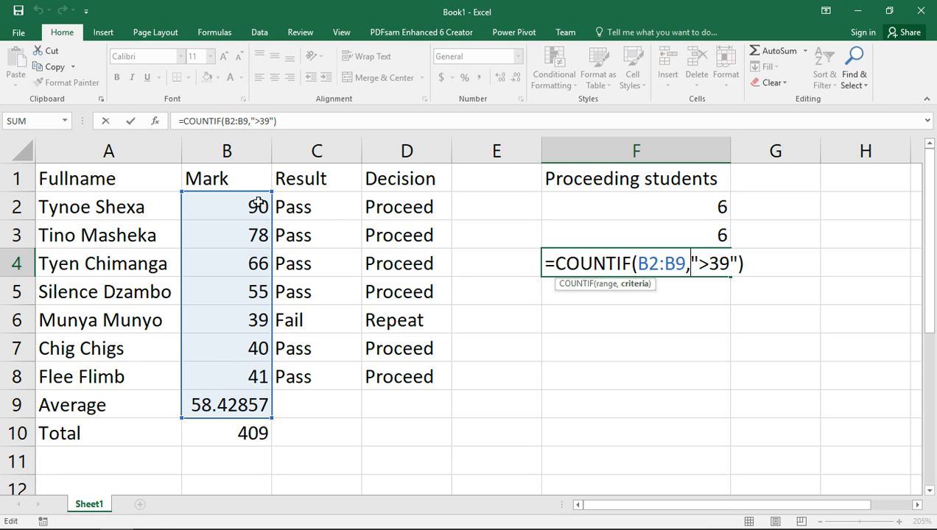
left_click(678, 263)
key("BackSpace")
type("8")
key("Return")
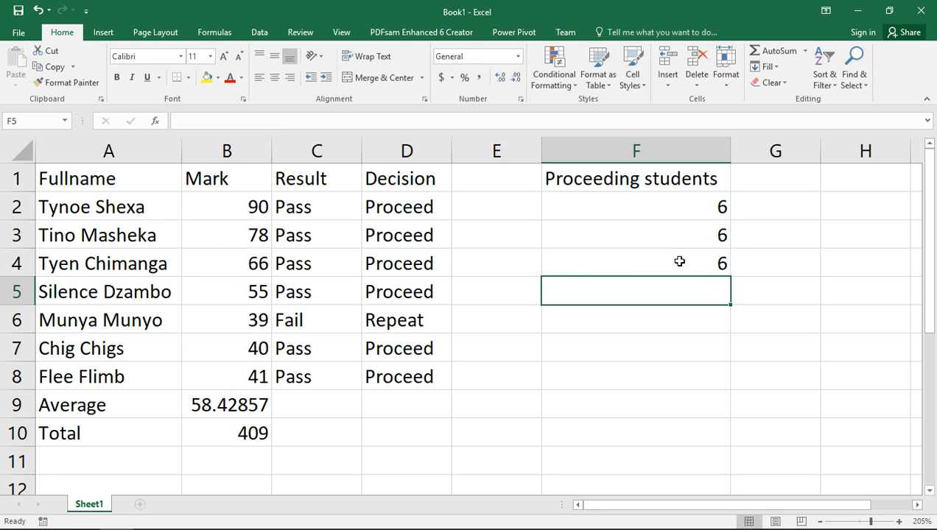
- Review the three COUNTIF formulas in F2, F3 and F4 one after another
left_click(681, 207)
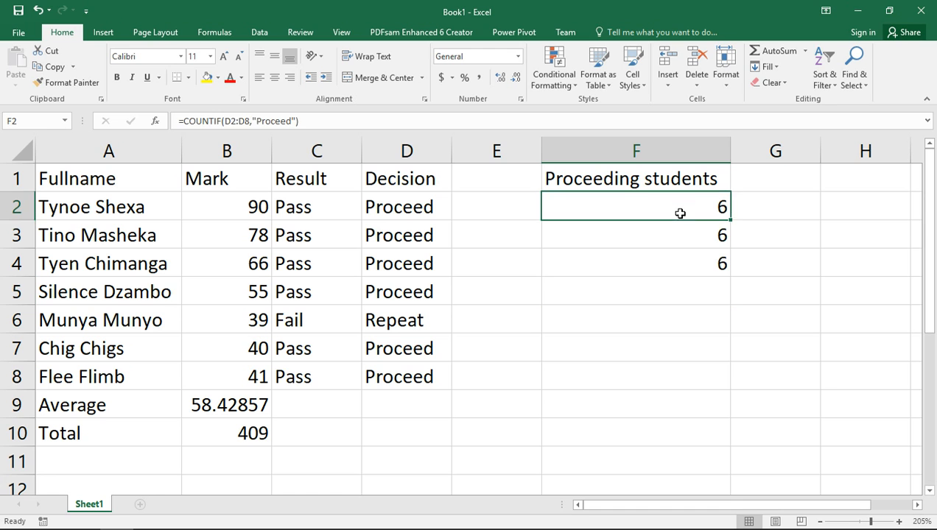
left_click(657, 245)
left_click(655, 265)
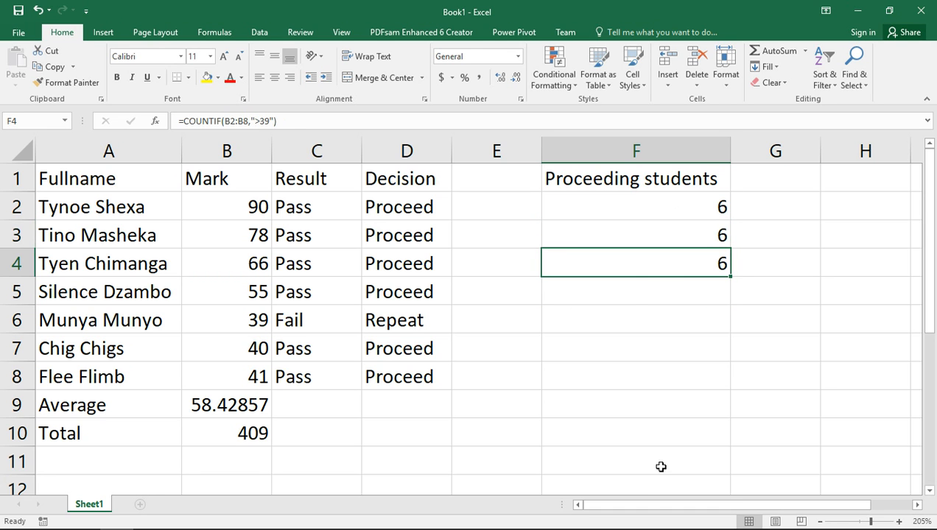
- Switch to the PowerPoint slide show and reveal the three COUNTIF answers for counting the proceeding students
left_click(217, 523)
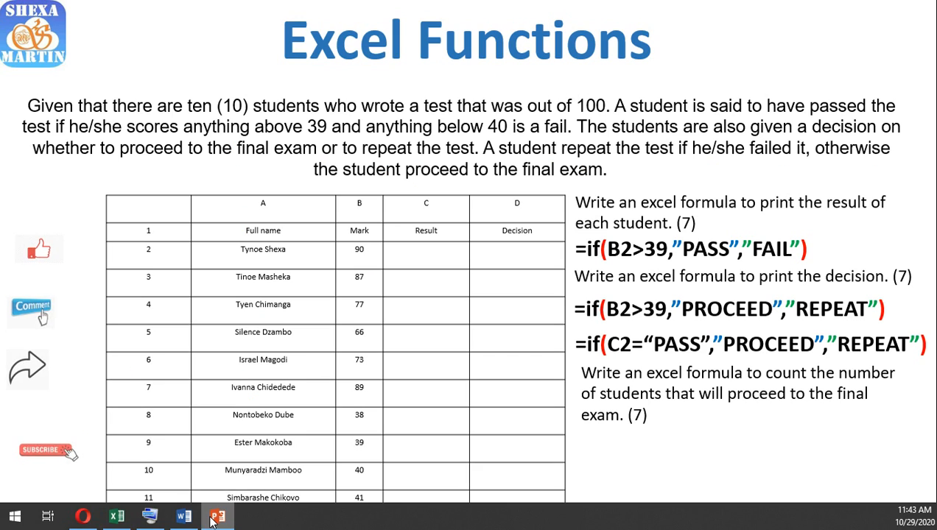
left_click(885, 309)
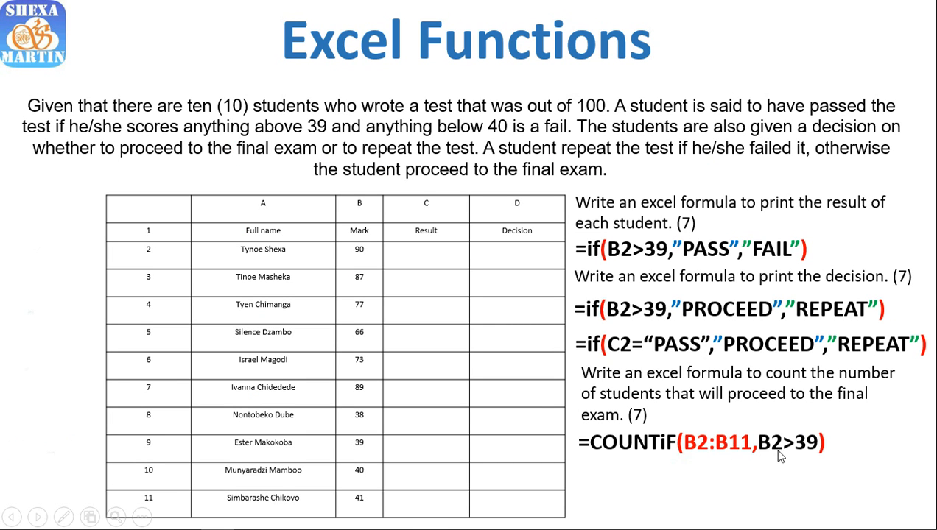
left_click(837, 373)
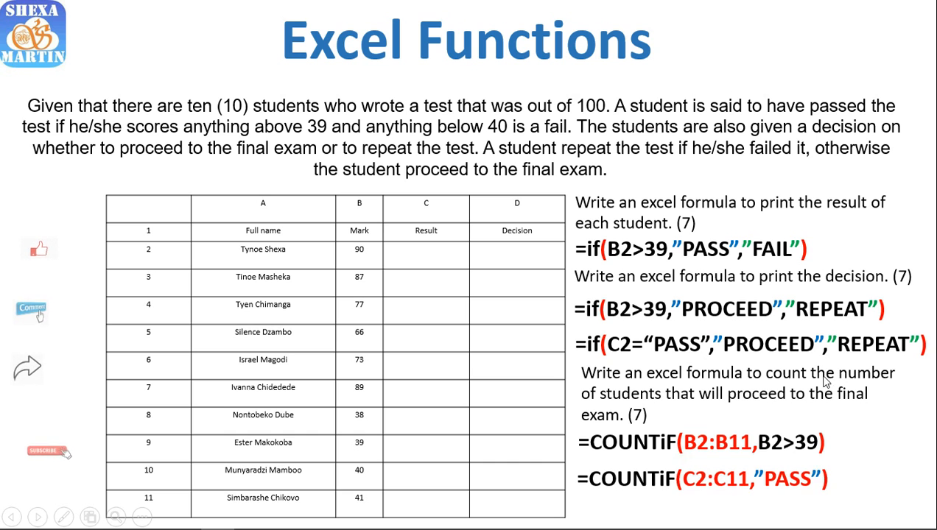
left_click(864, 410)
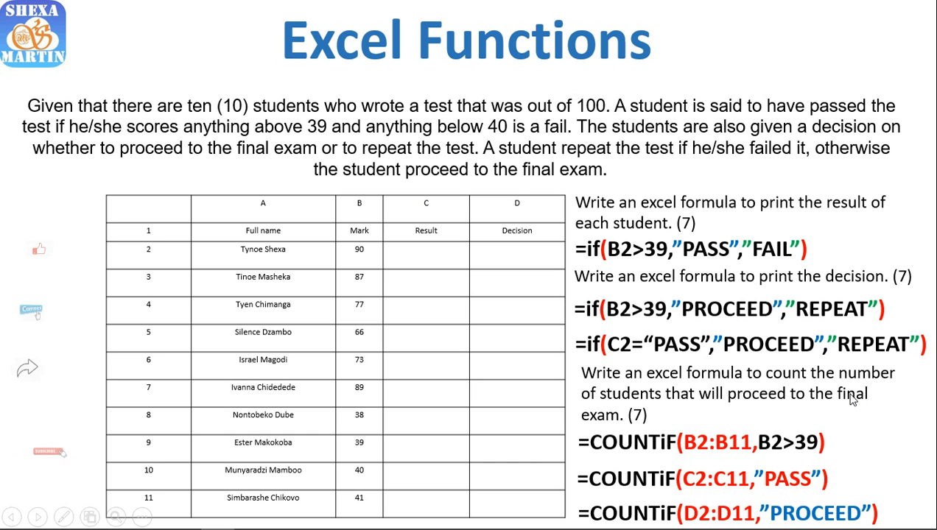